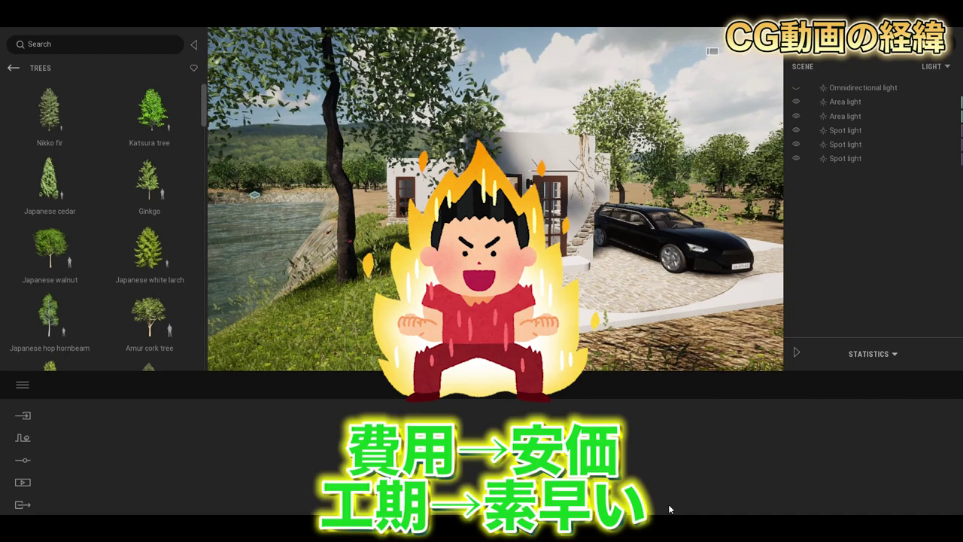
# - Examine the exterior of the finished house, with its riverside bank, paved forecourt and parked car, from several distances and angles
pyautogui.keyDown('shift'); pyautogui.moveTo(587, 286); pyautogui.dragTo(627, 251, button='middle'); pyautogui.keyUp('shift')
pyautogui.scroll(3, 629, 251)
pyautogui.keyDown('shift'); pyautogui.moveTo(321, 263); pyautogui.dragTo(482, 279, button='middle'); pyautogui.keyUp('shift')
pyautogui.scroll(3, 482, 278)
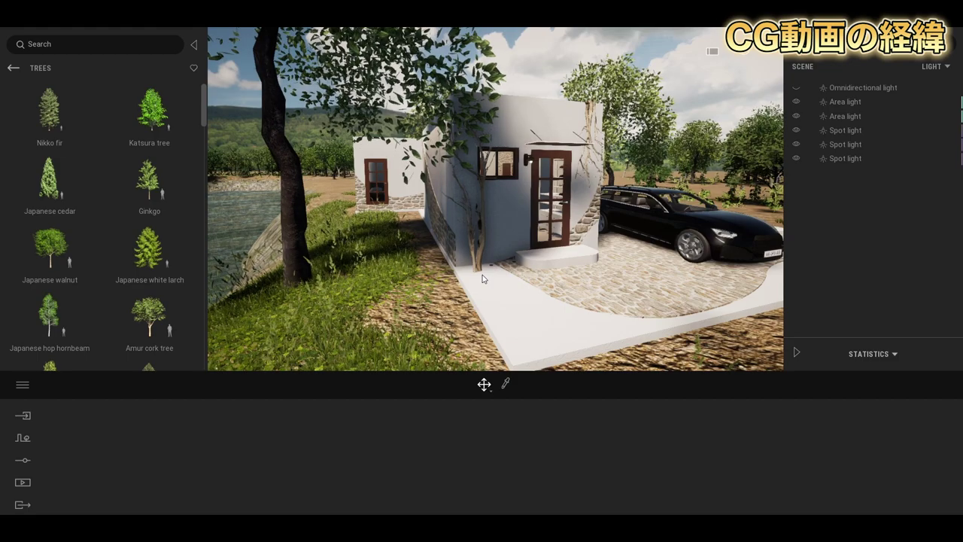
pyautogui.scroll(-3, 459, 202)
pyautogui.scroll(2, 482, 201)
pyautogui.keyDown('shift'); pyautogui.moveTo(546, 216); pyautogui.dragTo(525, 235, button='middle'); pyautogui.keyUp('shift')
pyautogui.scroll(-4, 525, 235)
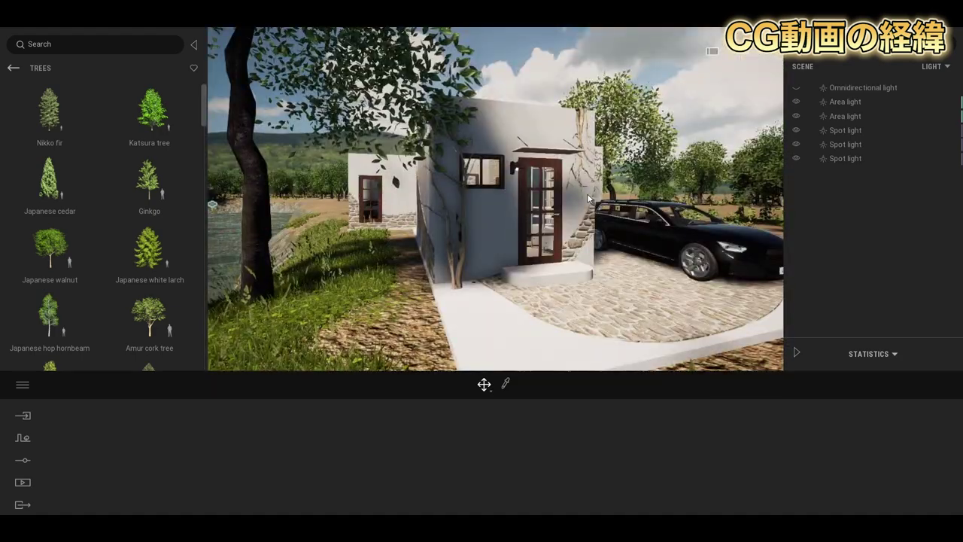
pyautogui.scroll(-3, 541, 226)
pyautogui.scroll(3, 542, 226)
pyautogui.moveTo(542, 227); pyautogui.dragTo(526, 229, button='right')
pyautogui.scroll(-2, 531, 228)
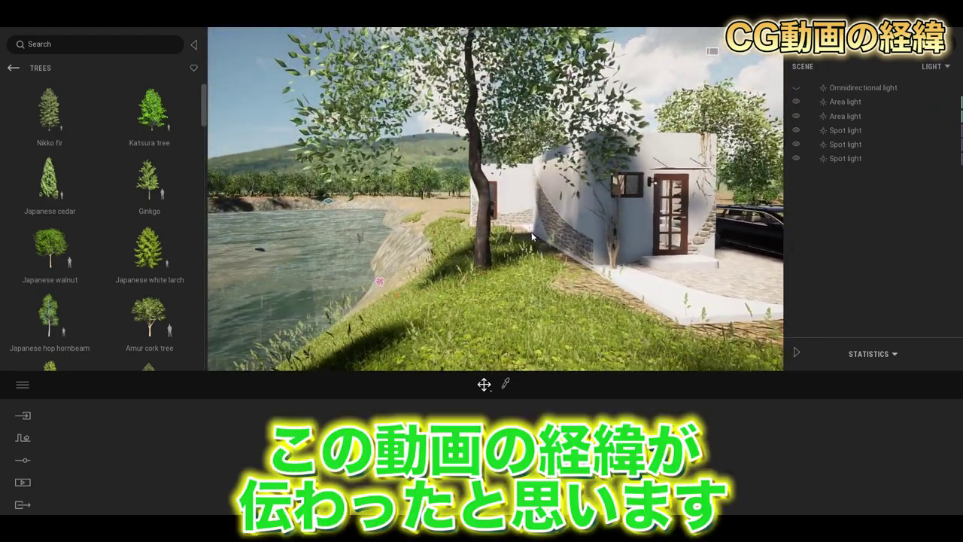
pyautogui.moveTo(531, 233); pyautogui.dragTo(528, 237, button='right')
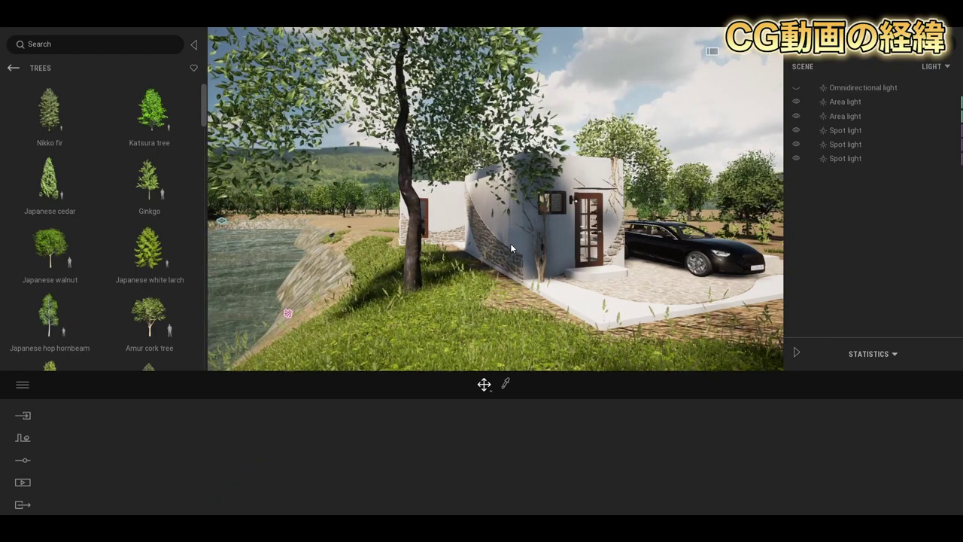
pyautogui.scroll(3, 589, 233)
pyautogui.keyDown('shift'); pyautogui.moveTo(589, 233); pyautogui.dragTo(507, 231, button='middle'); pyautogui.keyUp('shift')
pyautogui.scroll(-3, 535, 232)
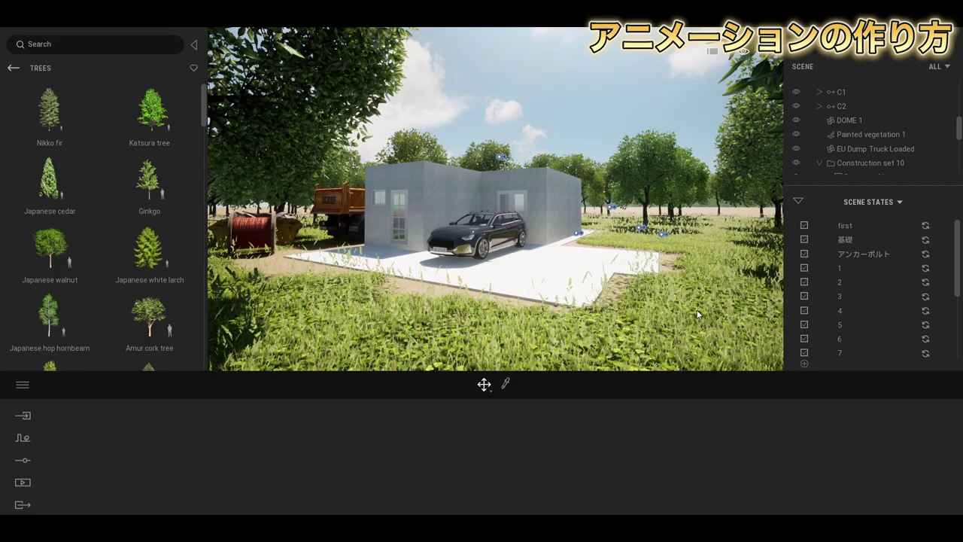
# - Review the list of imported FBX files for the building's construction parts
pyautogui.click(23, 414)
pyautogui.scroll(-1, 399, 459)
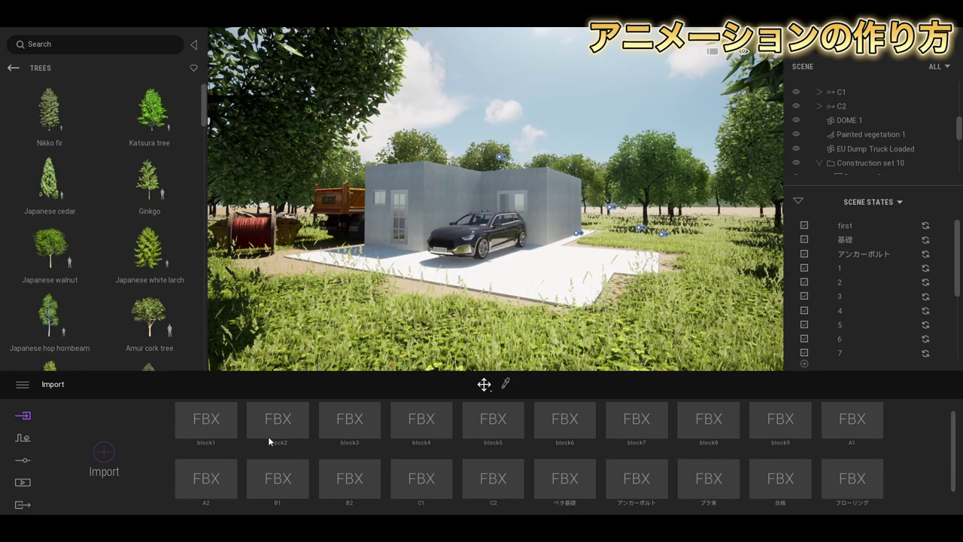
pyautogui.moveTo(660, 467)
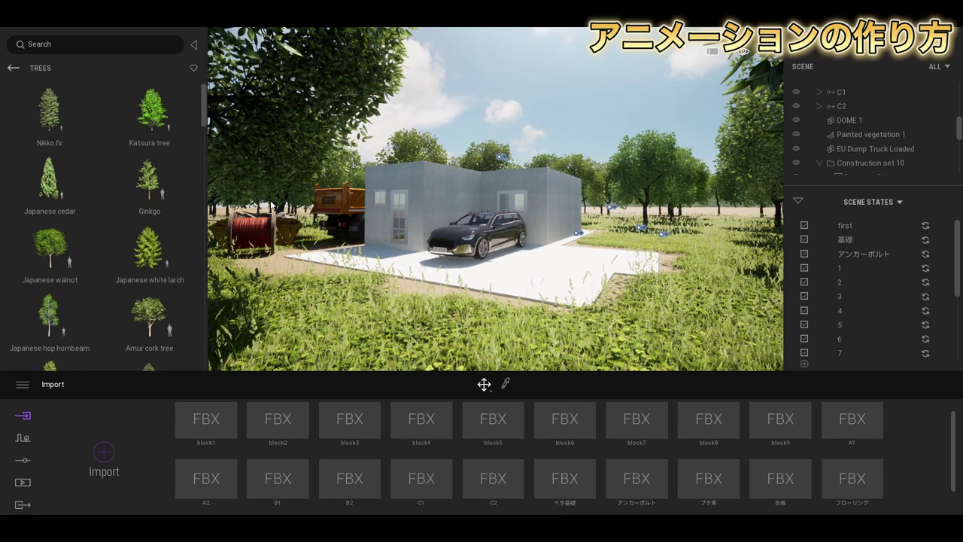
# - Examine the construction scene's concrete building, parked car and site equipment from several angles
pyautogui.scroll(3, 490, 241)
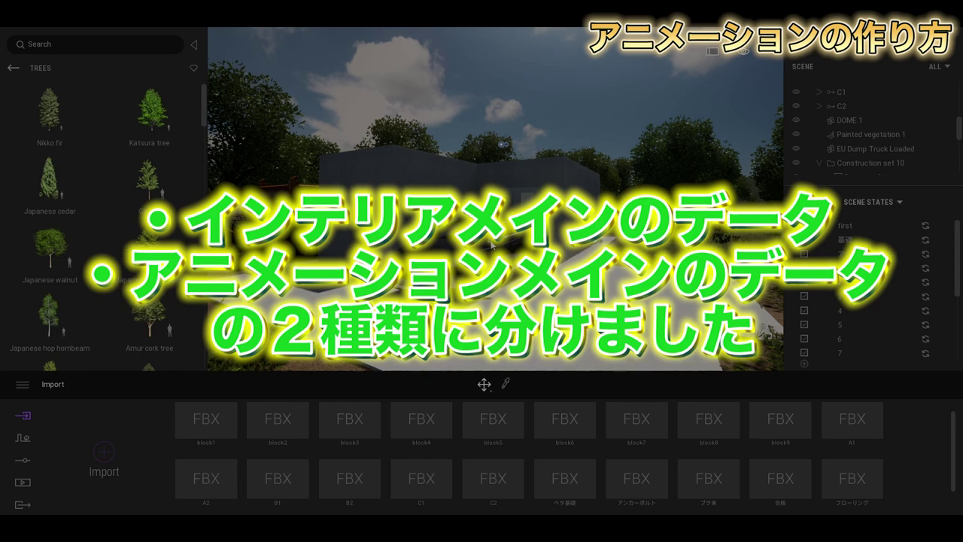
pyautogui.scroll(3, 485, 240)
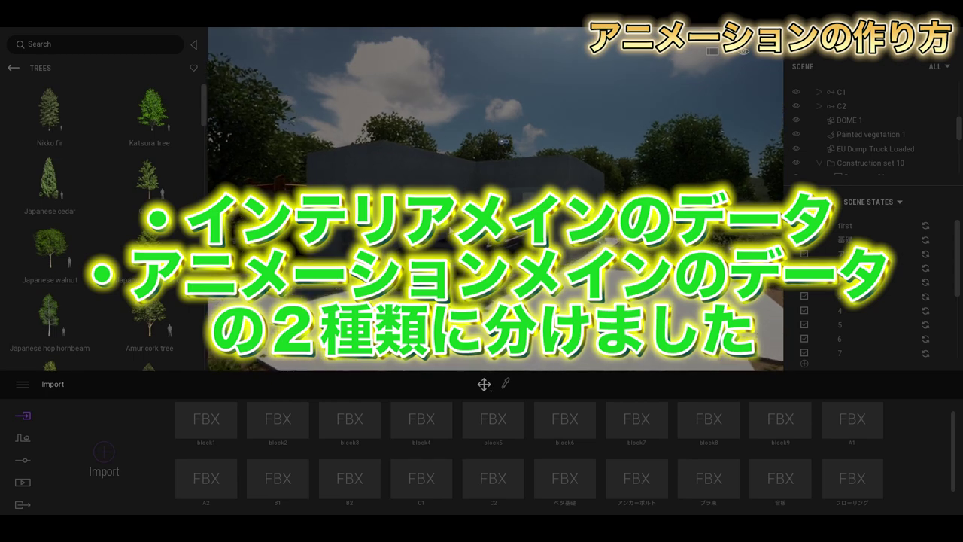
pyautogui.scroll(2, 502, 137)
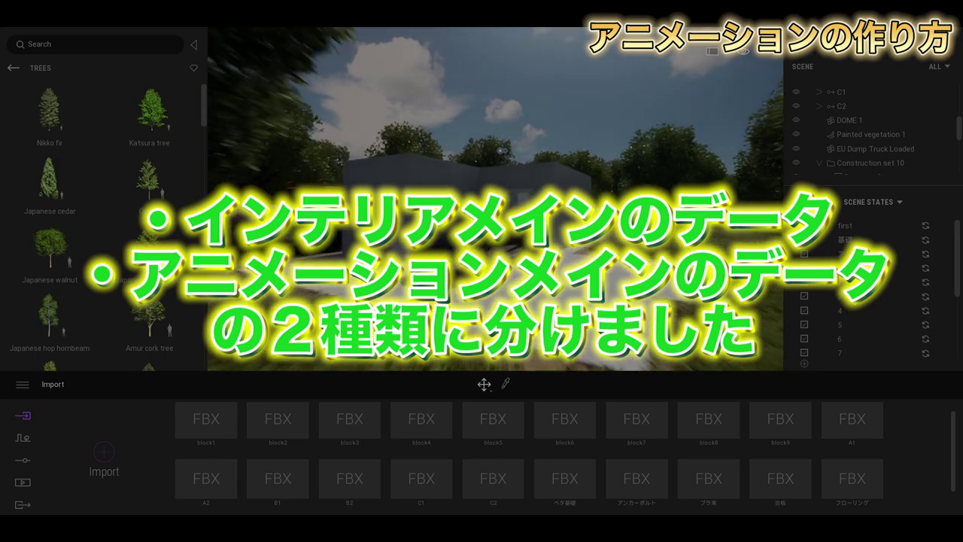
pyautogui.moveTo(503, 137); pyautogui.dragTo(551, 141, button='right')
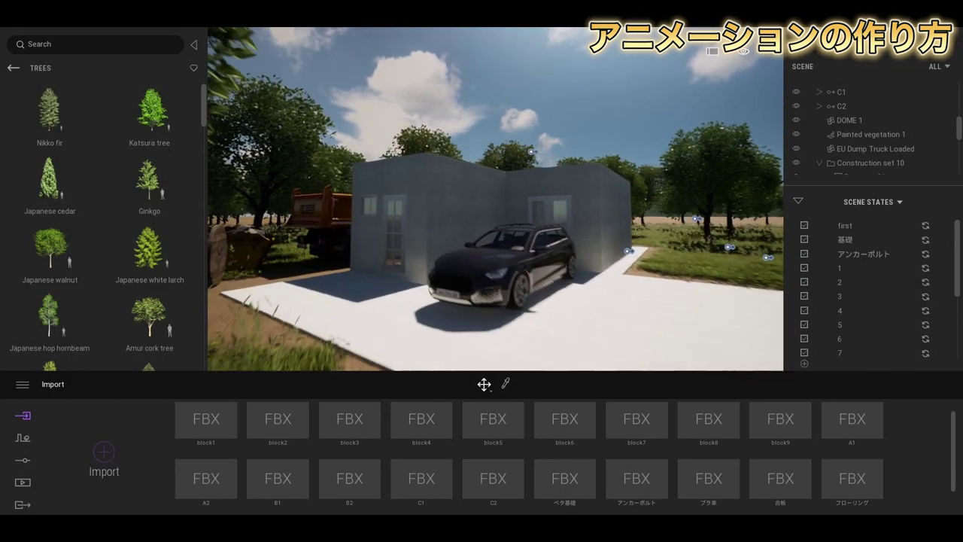
pyautogui.scroll(3, 460, 241)
pyautogui.keyDown('shift'); pyautogui.moveTo(461, 242); pyautogui.dragTo(430, 255, button='middle'); pyautogui.keyUp('shift')
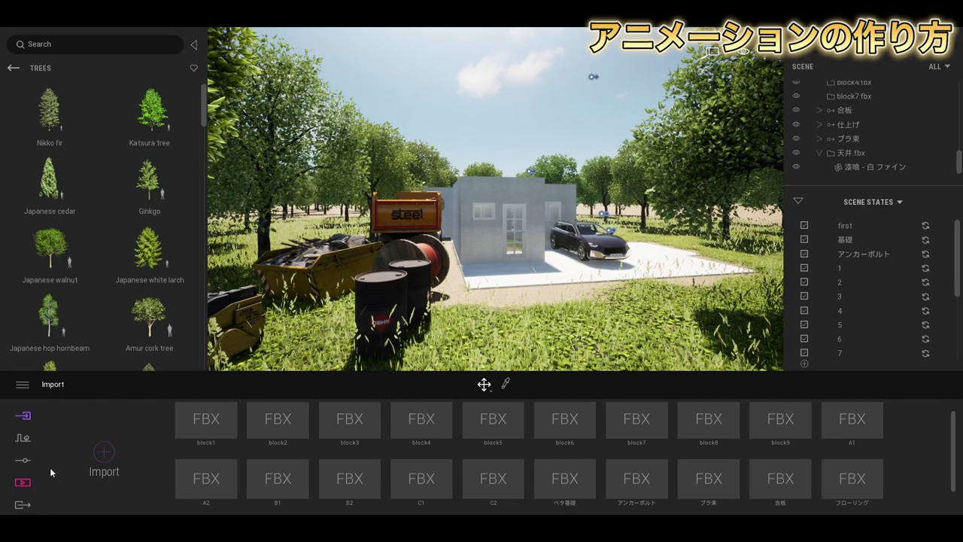
pyautogui.keyDown('shift'); pyautogui.moveTo(482, 271); pyautogui.dragTo(451, 268, button='middle'); pyautogui.keyUp('shift')
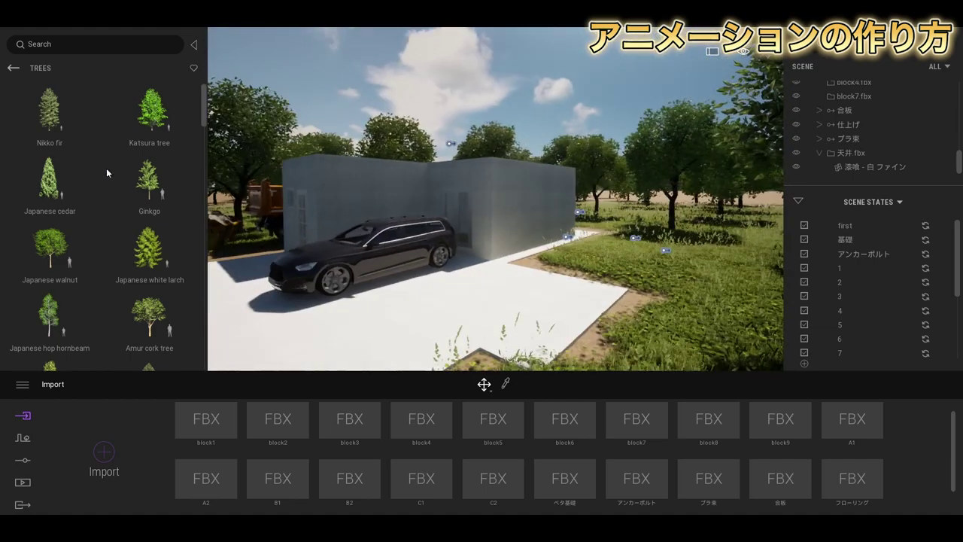
# - Open the Translators collection among the library's Animators tools, checking the Rotators collection first
pyautogui.click(13, 68)
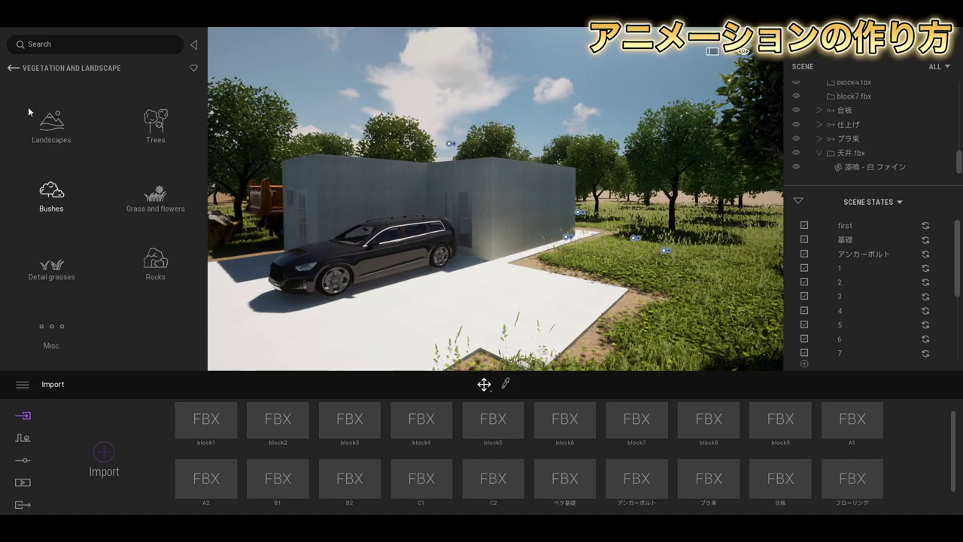
pyautogui.click(13, 69)
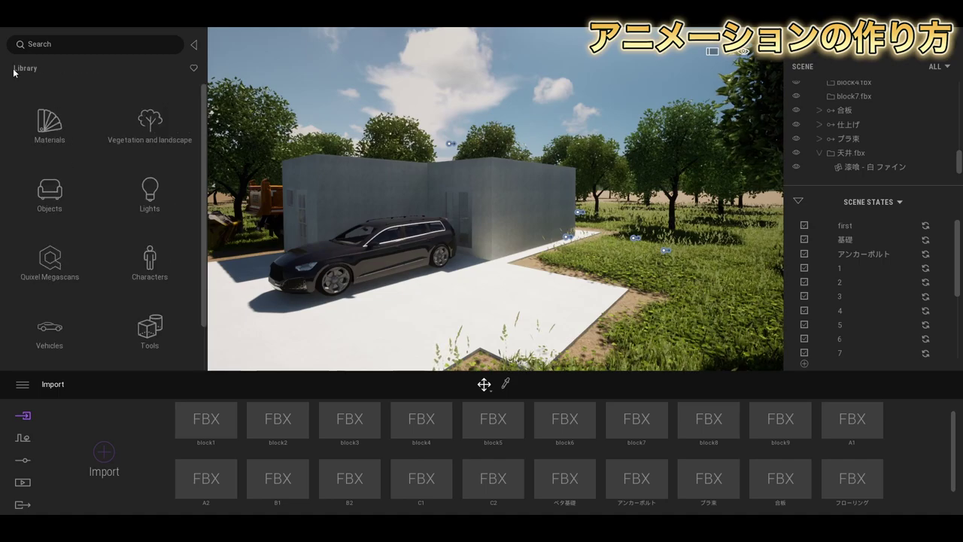
pyautogui.click(174, 324)
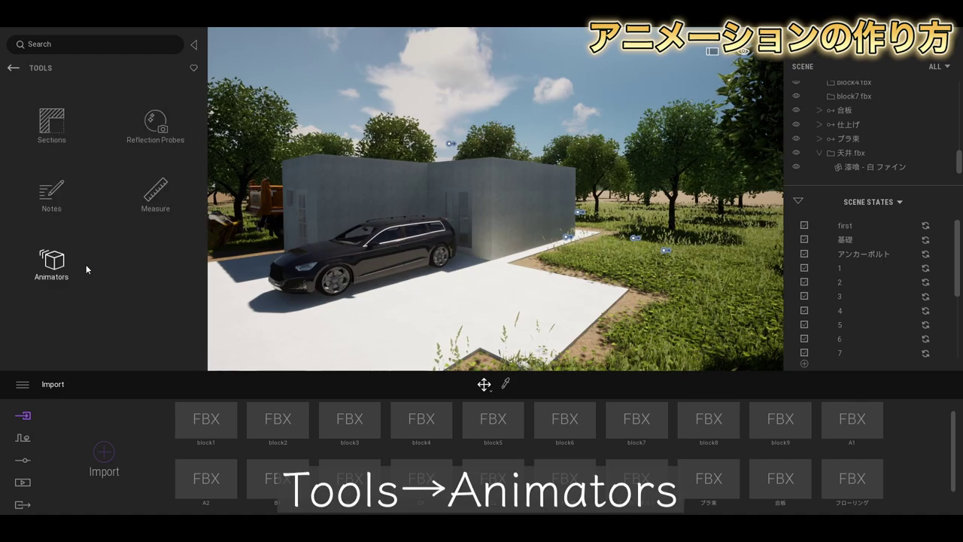
pyautogui.click(59, 272)
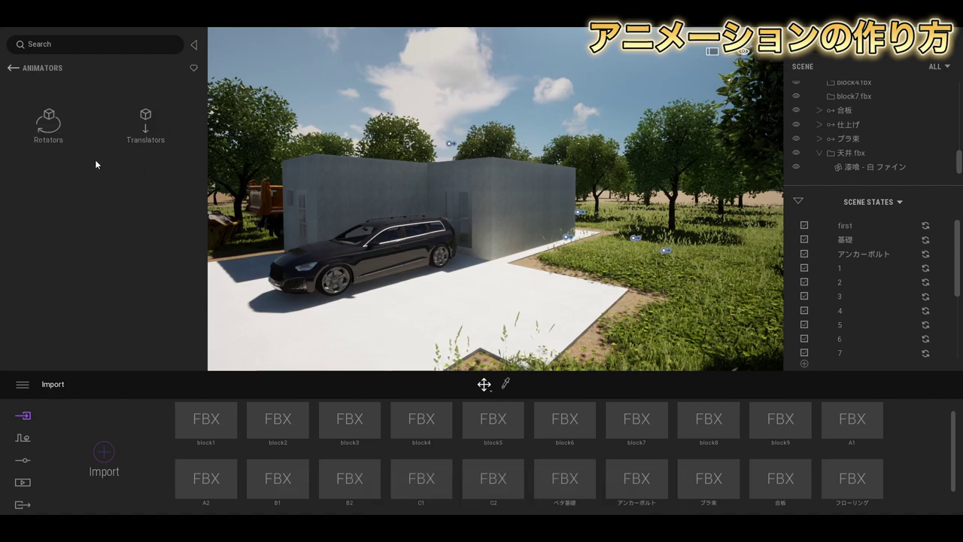
pyautogui.click(48, 120)
pyautogui.click(13, 68)
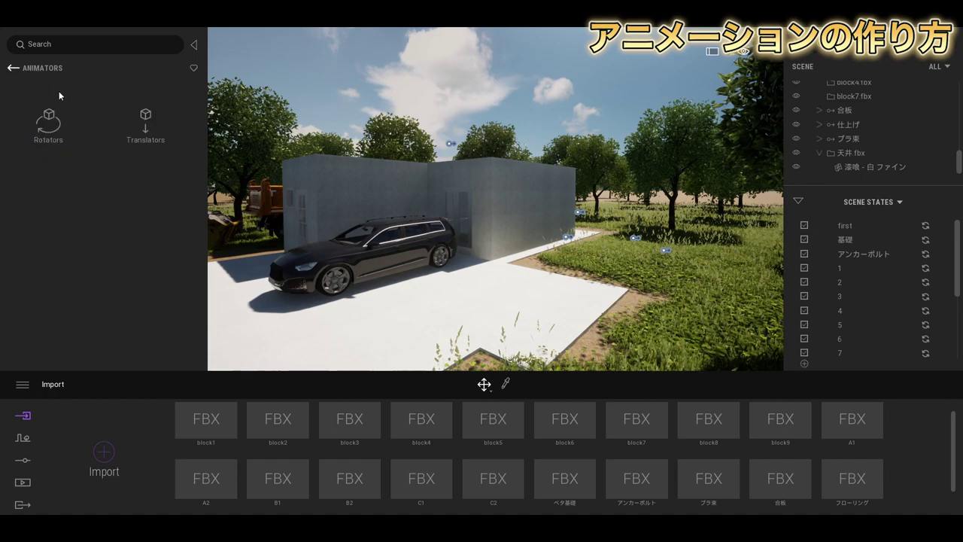
pyautogui.click(146, 128)
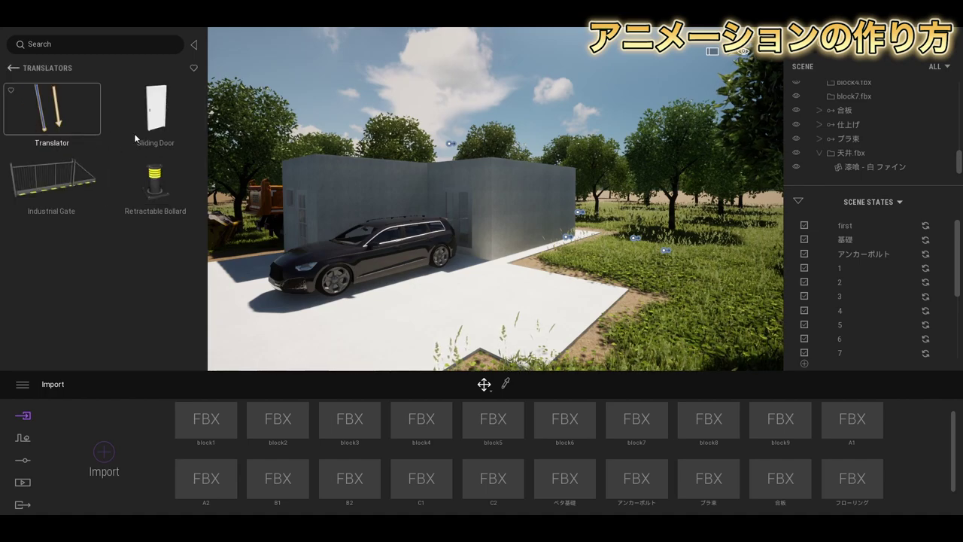
# - Place a Sliding Door translator on the white paving beside the car
pyautogui.scroll(3, 335, 259)
pyautogui.scroll(-2, 334, 258)
pyautogui.click(149, 108)
pyautogui.moveTo(291, 202); pyautogui.dragTo(485, 308)
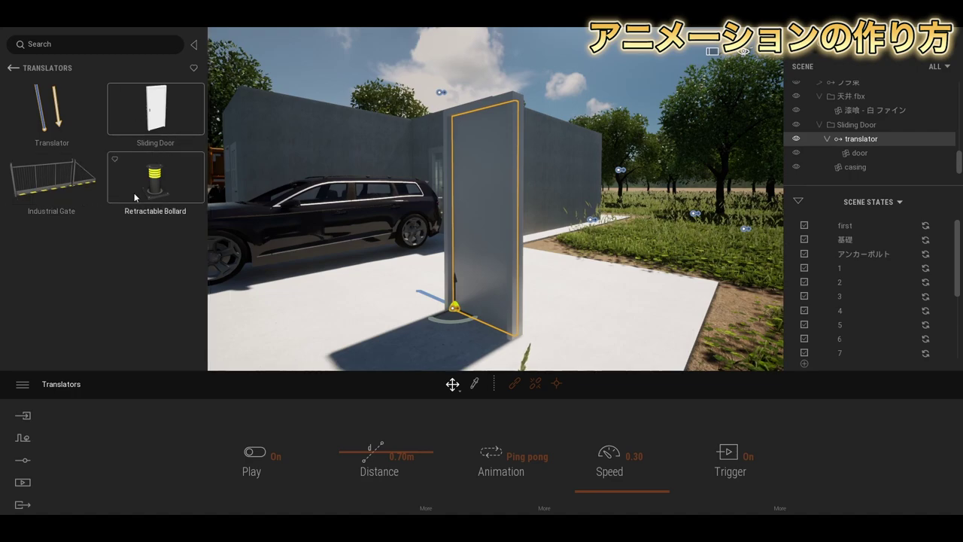
# - Examine the sliding door's triggered movement by approaching it and backing away, checking its Play and Trigger settings
pyautogui.click(255, 453)
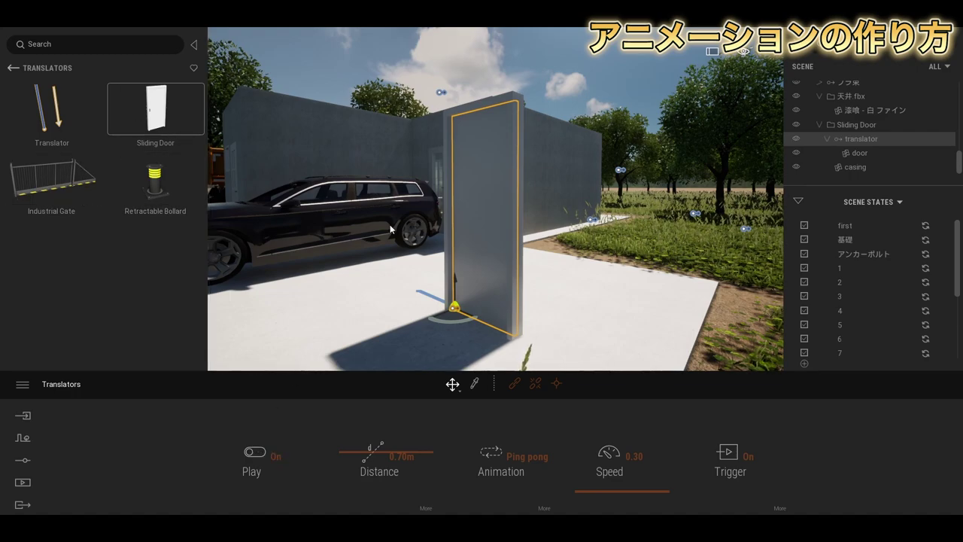
pyautogui.press('w')
pyautogui.press('a')
pyautogui.moveTo(397, 224); pyautogui.dragTo(402, 228, button='right')
pyautogui.press('s')
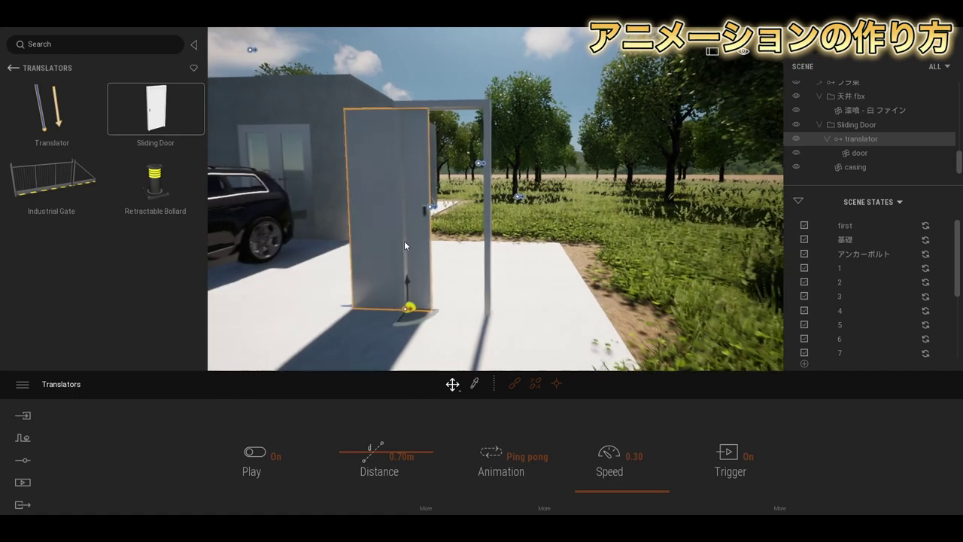
pyautogui.click(730, 471)
pyautogui.click(730, 470)
pyautogui.press('w')
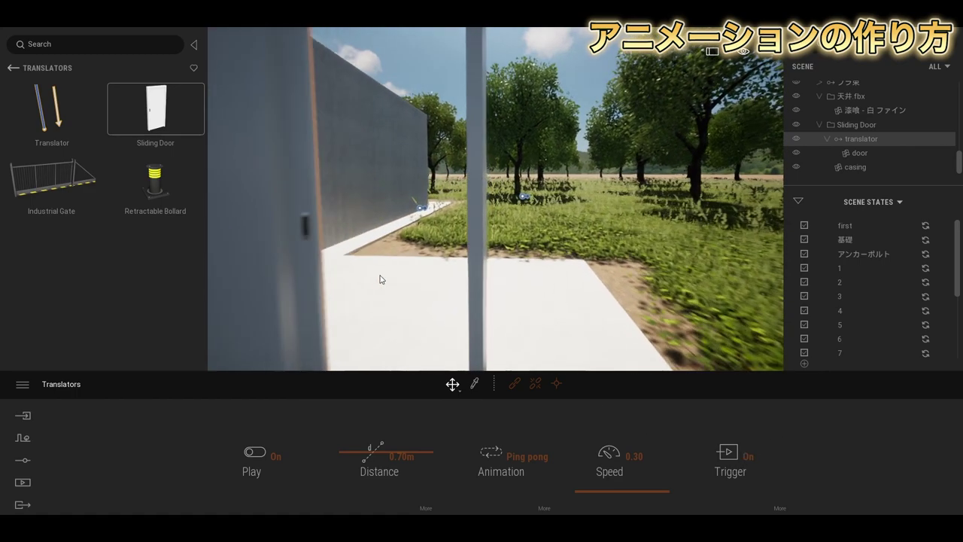
pyautogui.scroll(-5, 379, 279)
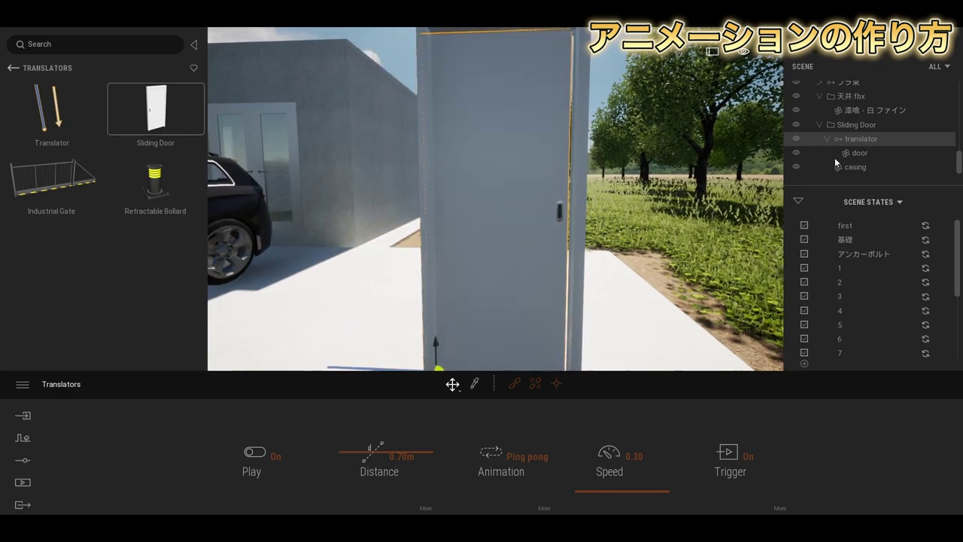
# - Delete the Sliding Door from the scene
pyautogui.click(876, 125)
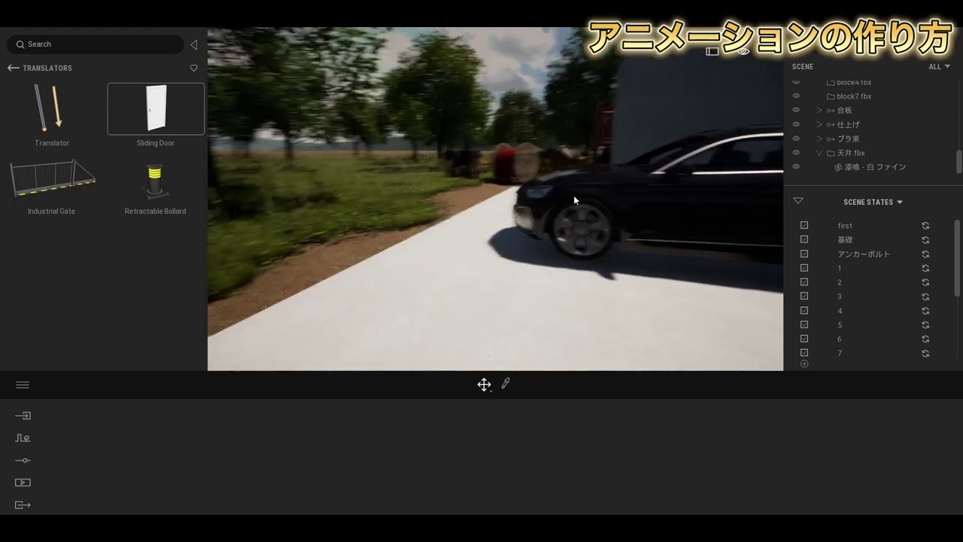
pyautogui.scroll(-5, 442, 201)
pyautogui.moveTo(442, 213); pyautogui.dragTo(467, 206, button='right')
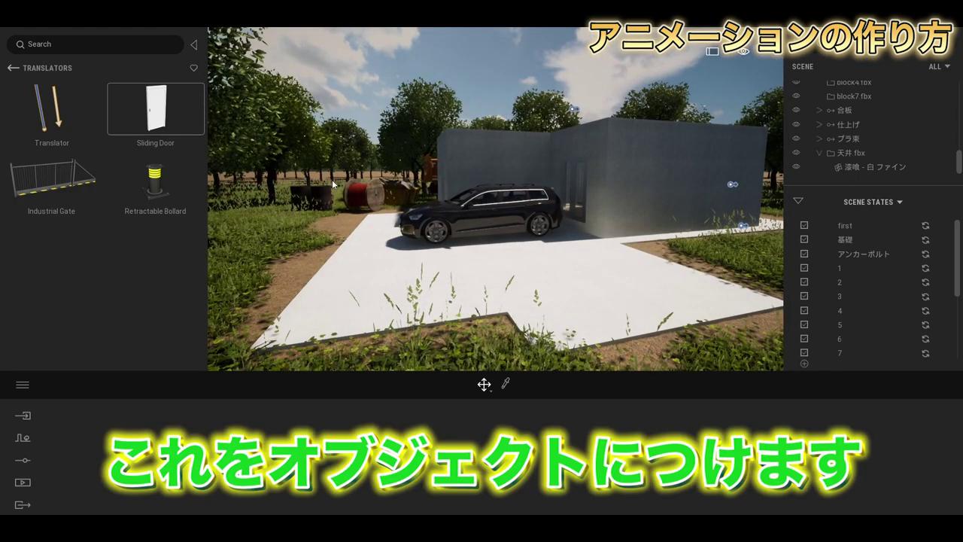
# - Place a plain Translator on the paving in front of the car and select it
pyautogui.click(46, 105)
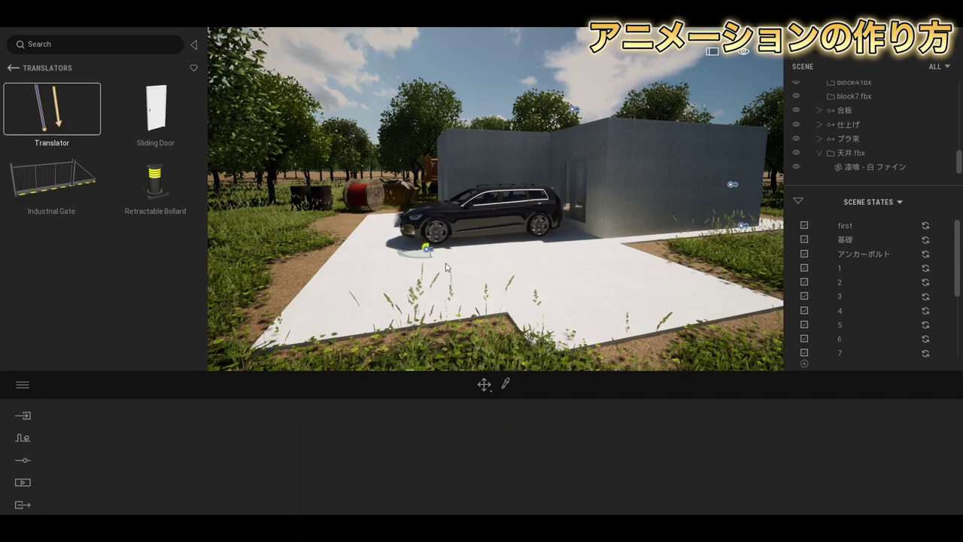
pyautogui.click(479, 267)
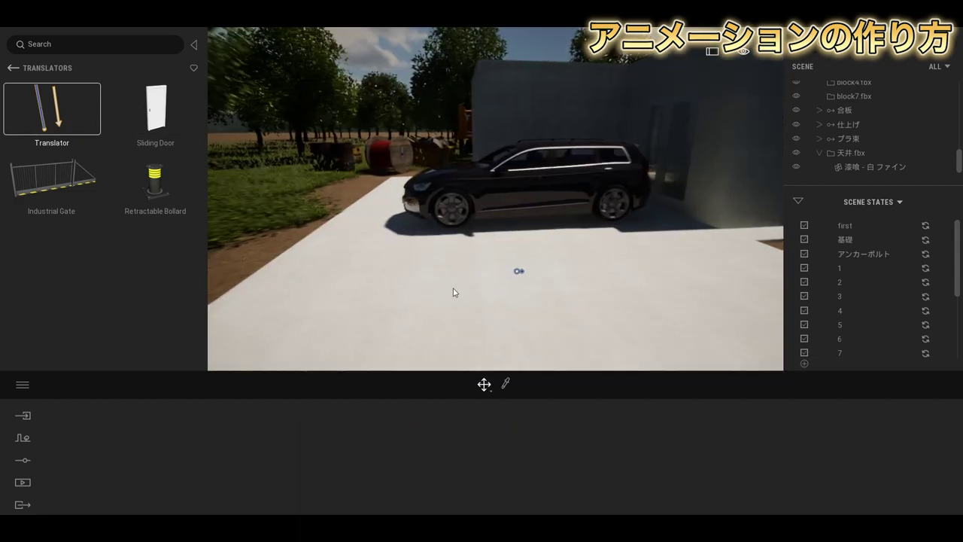
pyautogui.scroll(2, 453, 292)
pyautogui.moveTo(524, 288); pyautogui.dragTo(522, 286)
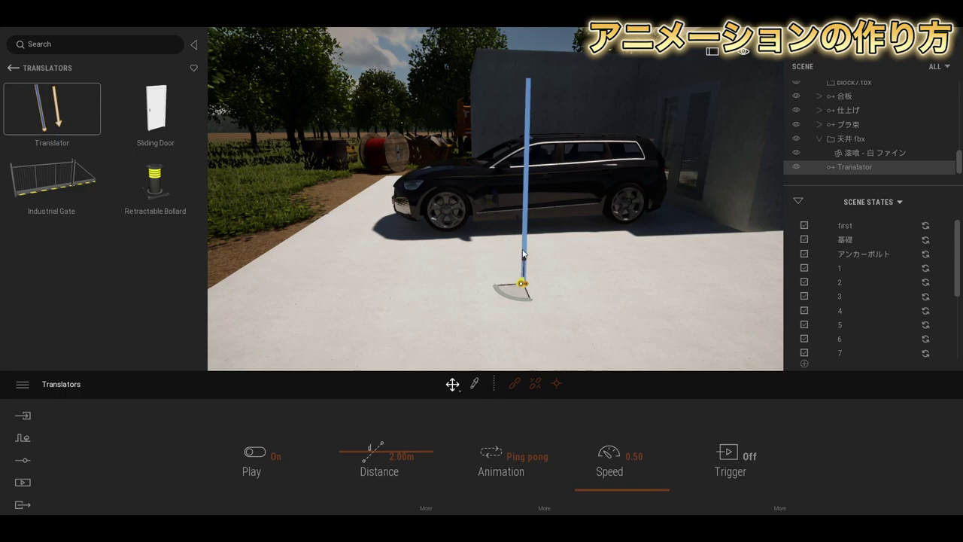
pyautogui.scroll(-2, 521, 262)
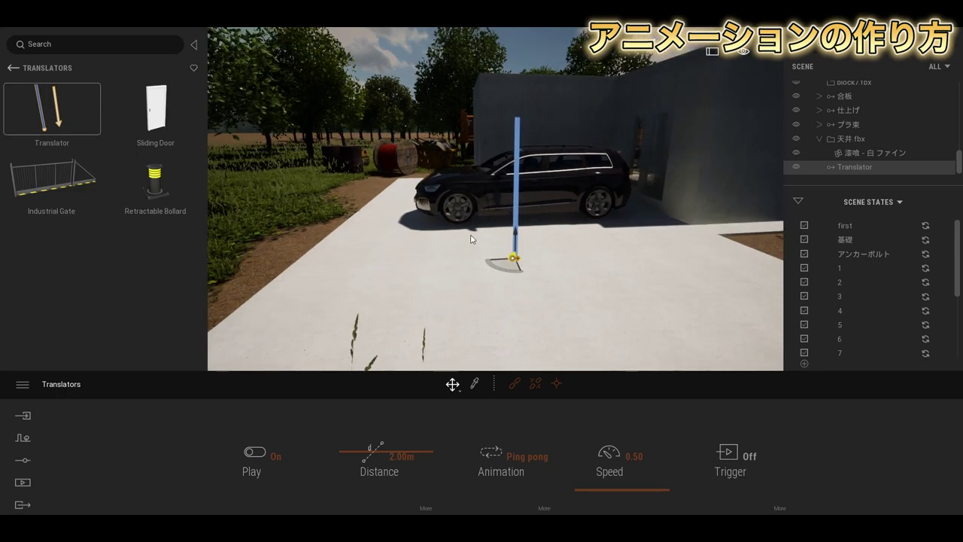
# - Move the Translator across the paving to a spot near the front of the car
pyautogui.scroll(1, 464, 235)
pyautogui.moveTo(463, 234); pyautogui.dragTo(491, 252, button='middle')
pyautogui.scroll(-1, 492, 252)
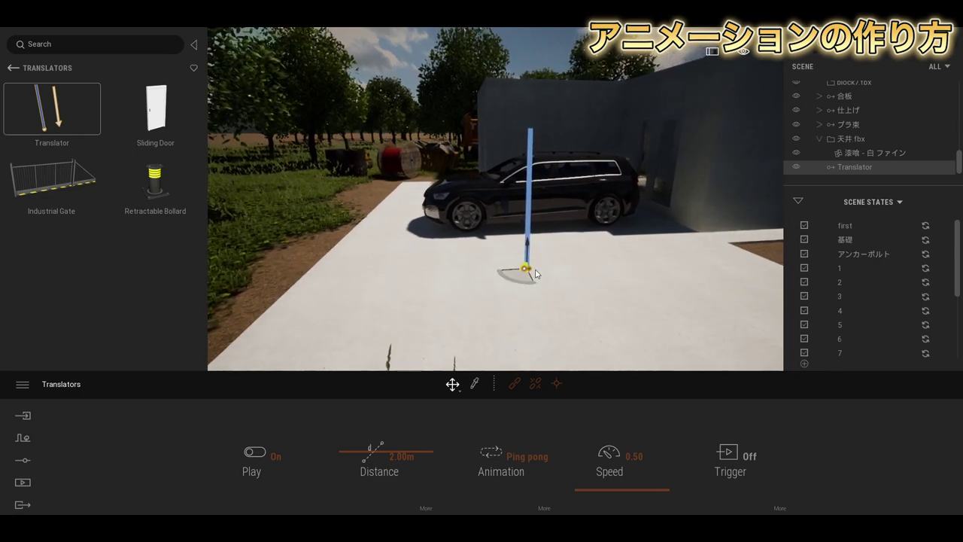
pyautogui.moveTo(519, 263); pyautogui.dragTo(383, 257)
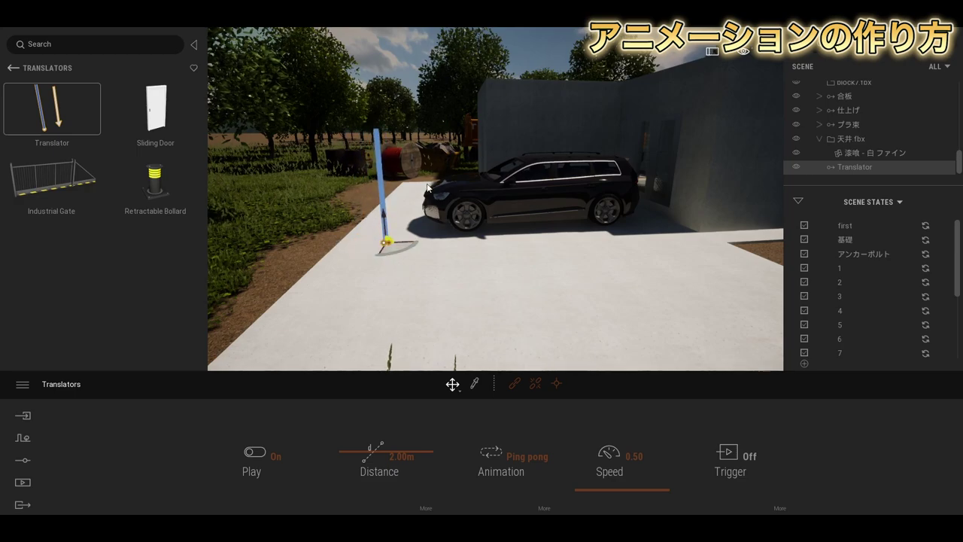
# - Link the concrete wall block behind the car to the Translator
pyautogui.scroll(2, 386, 257)
pyautogui.click(515, 384)
pyautogui.click(537, 194)
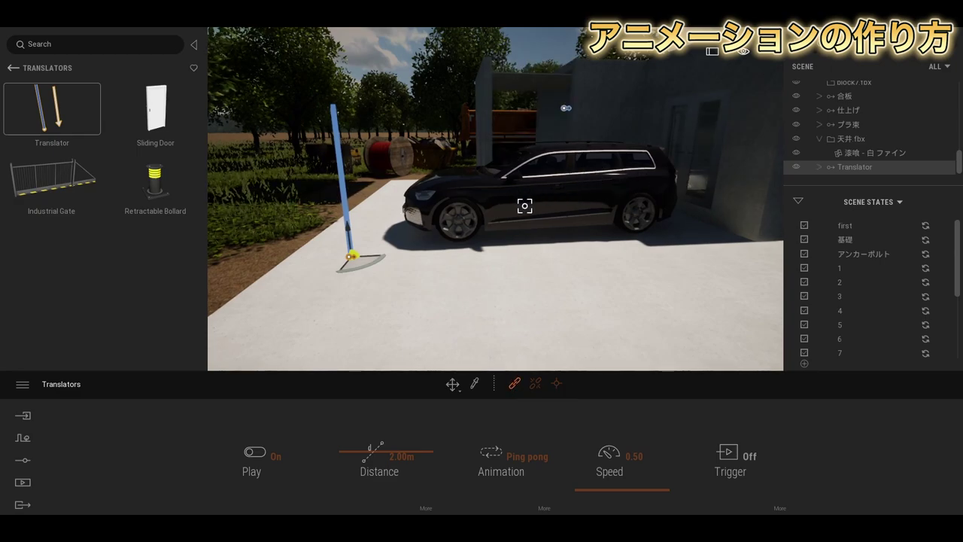
# - Examine the linked wall block's movement in the air above the building
pyautogui.scroll(-2, 526, 197)
pyautogui.moveTo(526, 197); pyautogui.dragTo(504, 226, button='right')
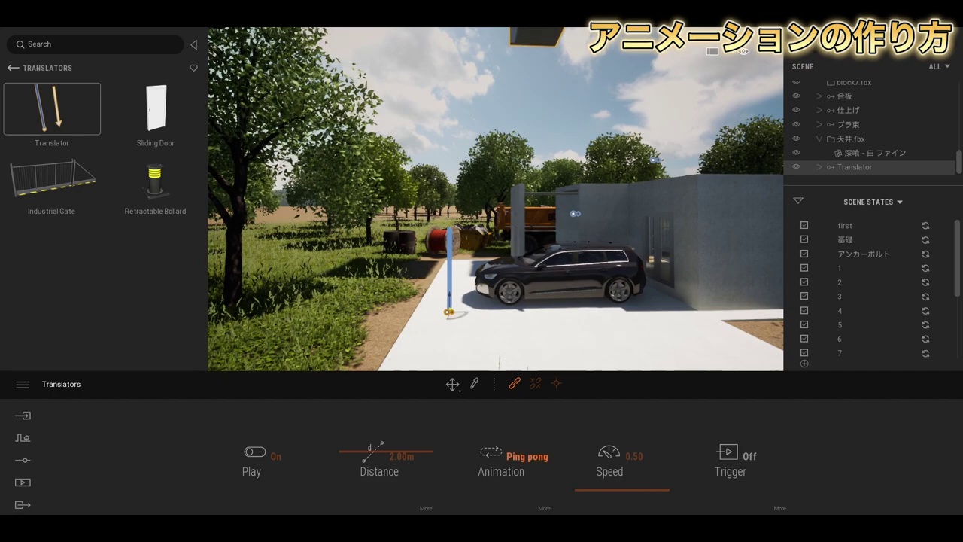
pyautogui.scroll(2, 495, 199)
pyautogui.moveTo(562, 318); pyautogui.dragTo(583, 221, button='right')
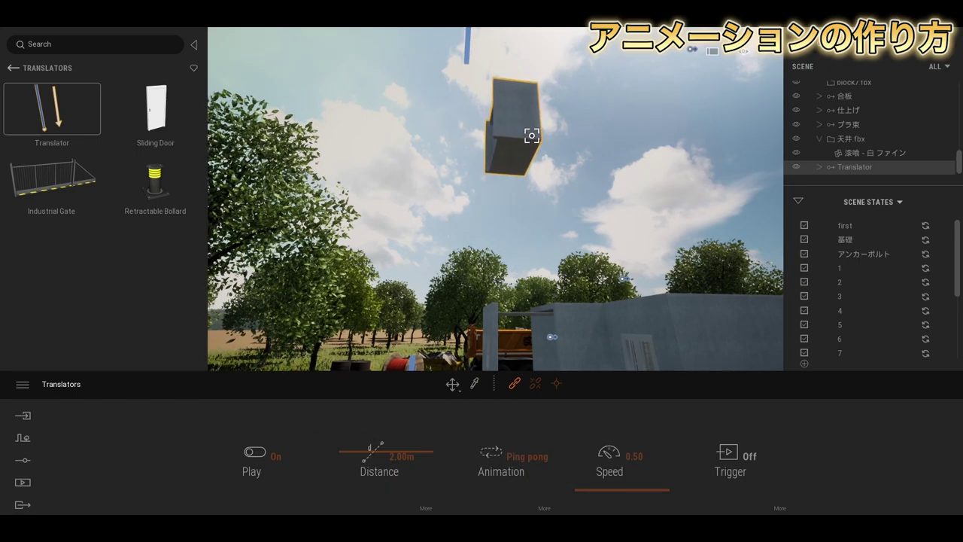
# - Try the Once and Loop animation modes on the Translator that moves the wall block, and set it back to Ping pong
pyautogui.moveTo(514, 179); pyautogui.dragTo(474, 237, button='right')
pyautogui.click(521, 474)
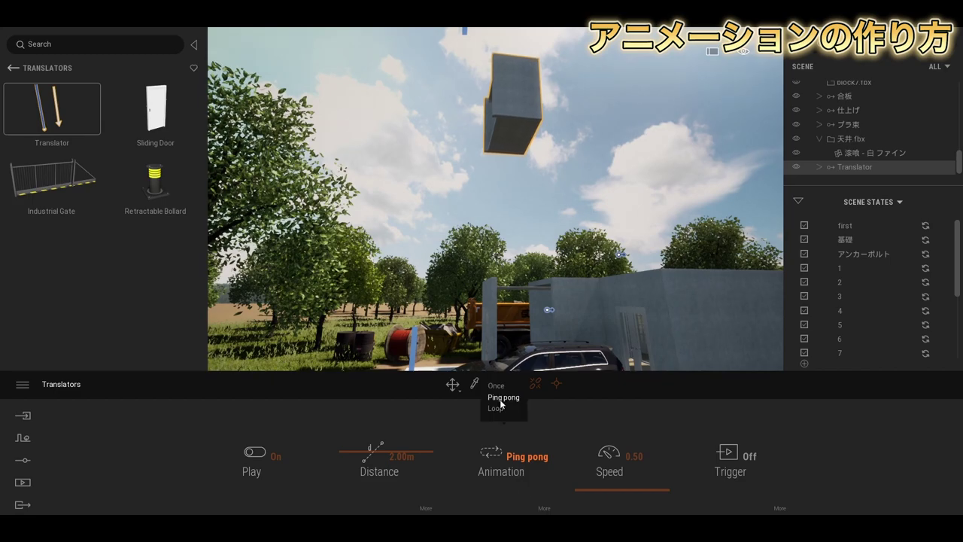
pyautogui.click(497, 385)
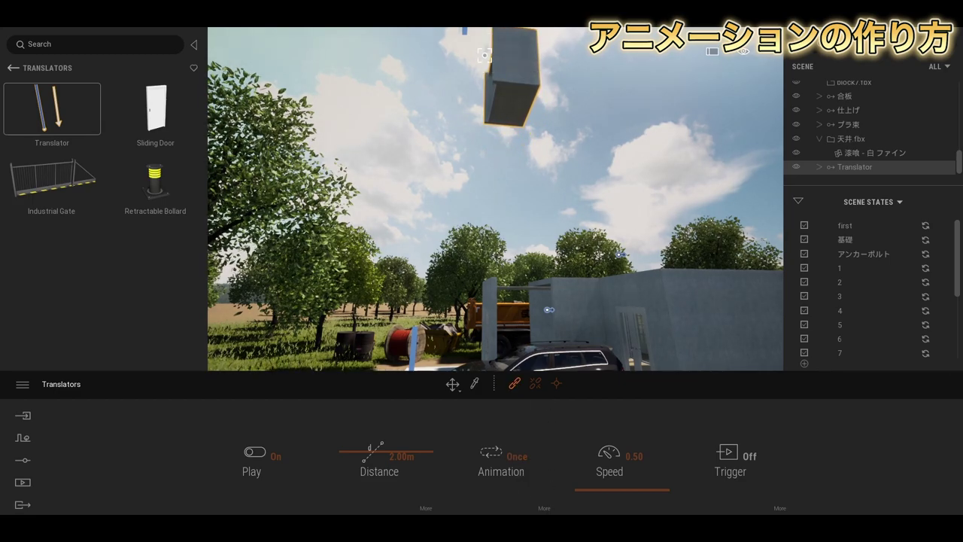
pyautogui.click(492, 456)
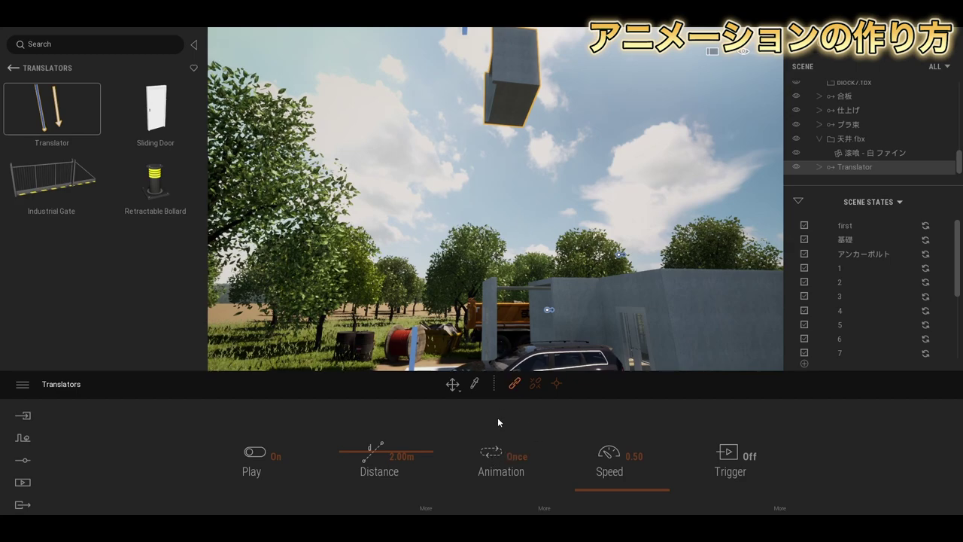
pyautogui.click(494, 409)
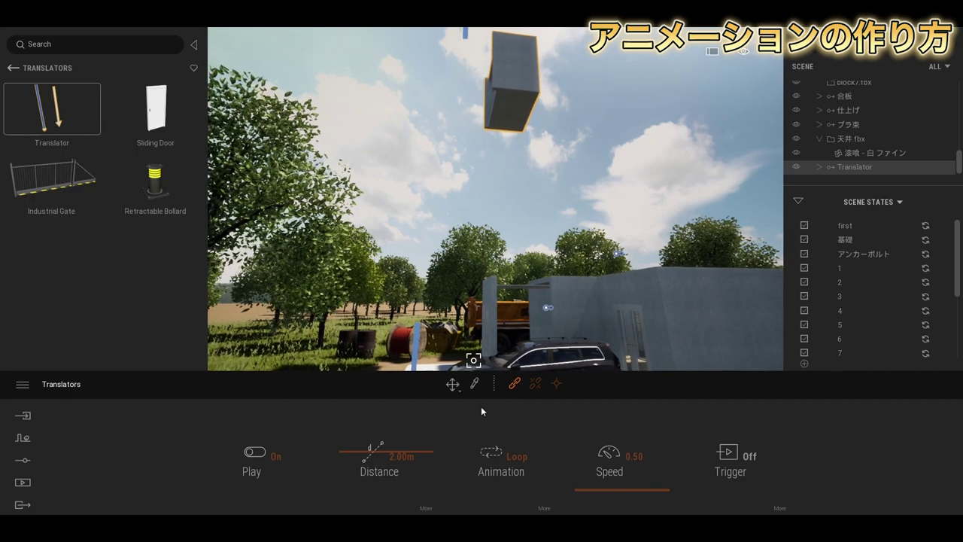
pyautogui.click(503, 468)
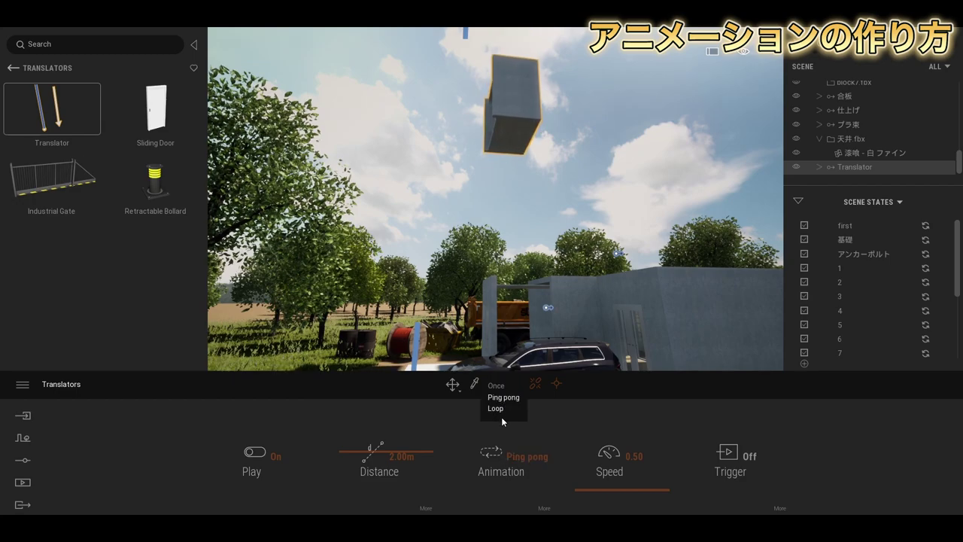
pyautogui.moveTo(619, 469)
pyautogui.mouseDown()
pyautogui.moveTo(618, 436)
pyautogui.moveTo(618, 479)
pyautogui.mouseUp()
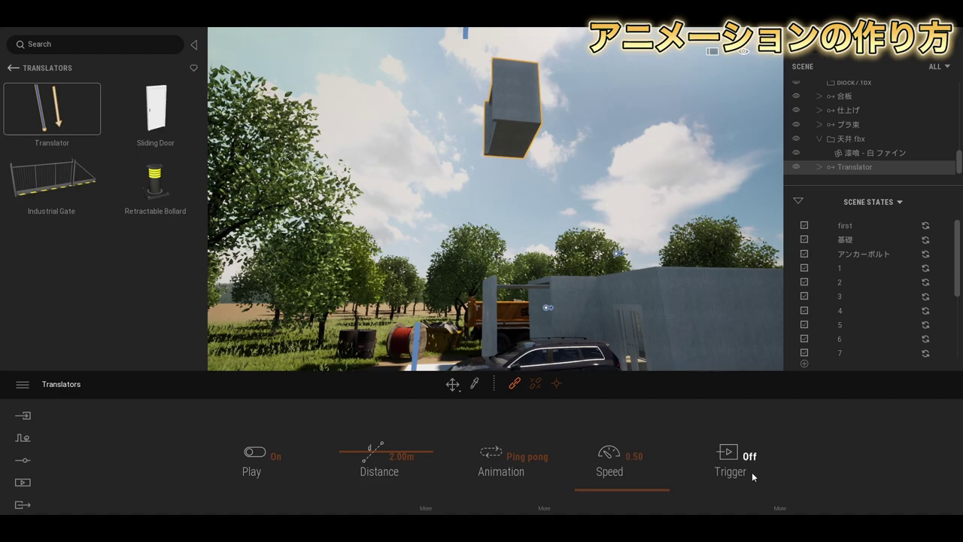
# - Turn on the Translator's trigger and set its trigger zone to 2.4 m
pyautogui.click(738, 465)
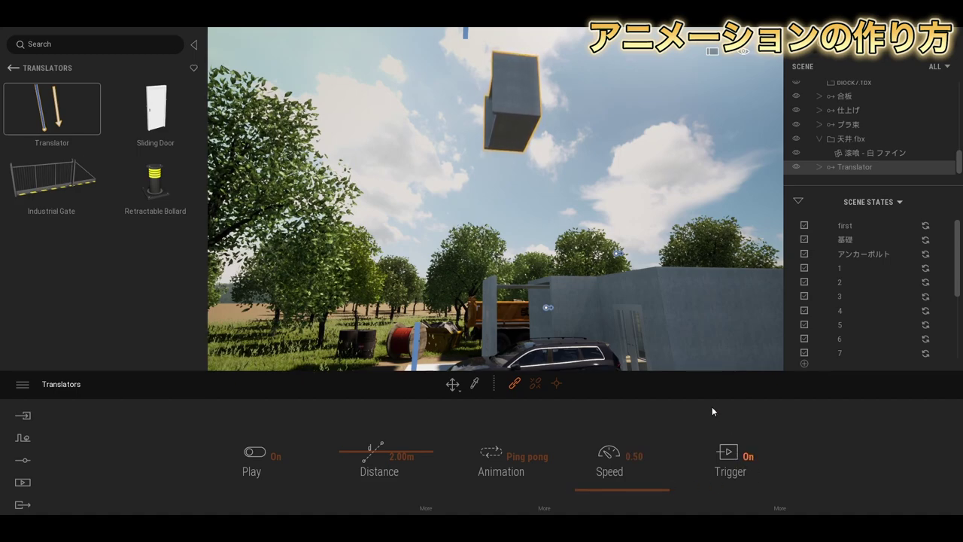
pyautogui.click(780, 508)
pyautogui.moveTo(549, 474); pyautogui.dragTo(550, 452)
pyautogui.moveTo(553, 197); pyautogui.dragTo(504, 263, button='right')
pyautogui.press('s')
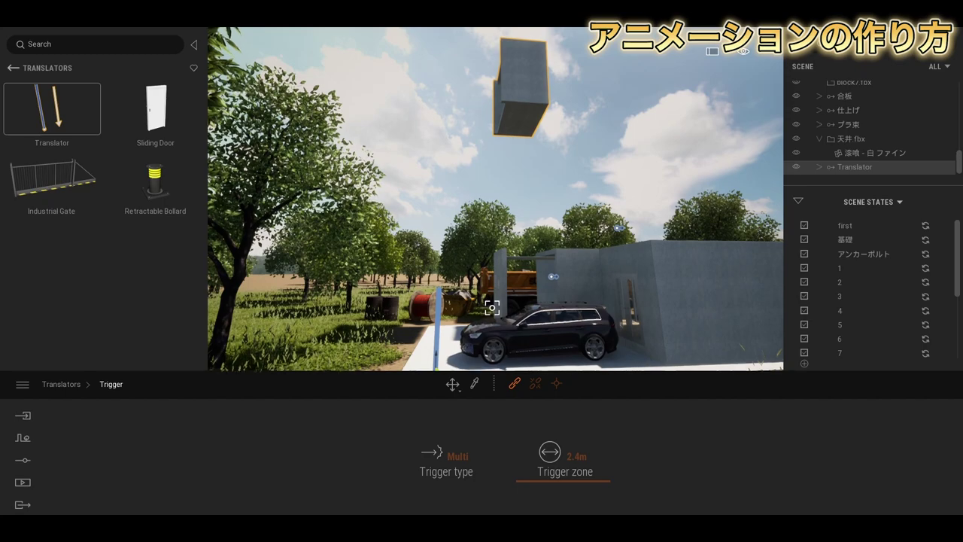
# - Review the trigger types available for the Translator: camera, character path, vehicles and bicycles, and custom path actors
pyautogui.click(454, 455)
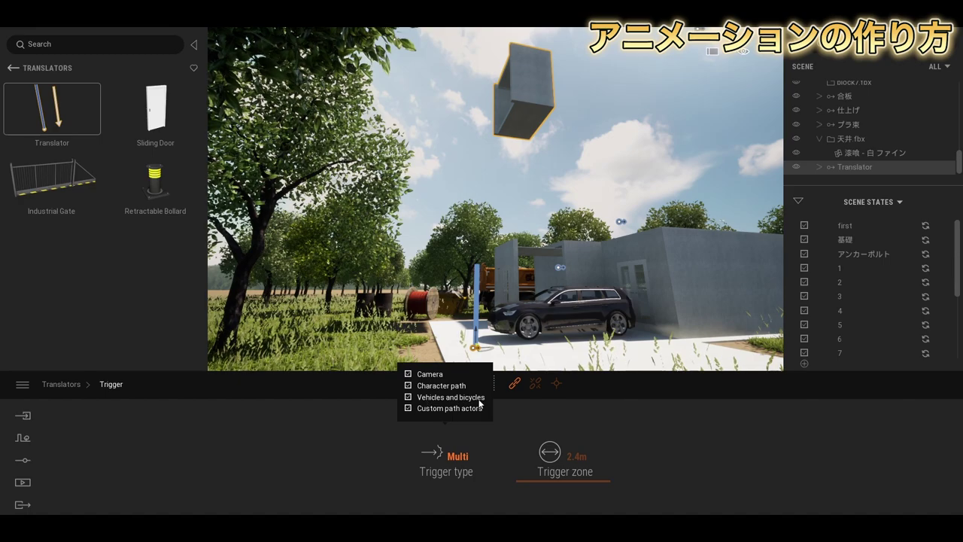
pyautogui.click(456, 463)
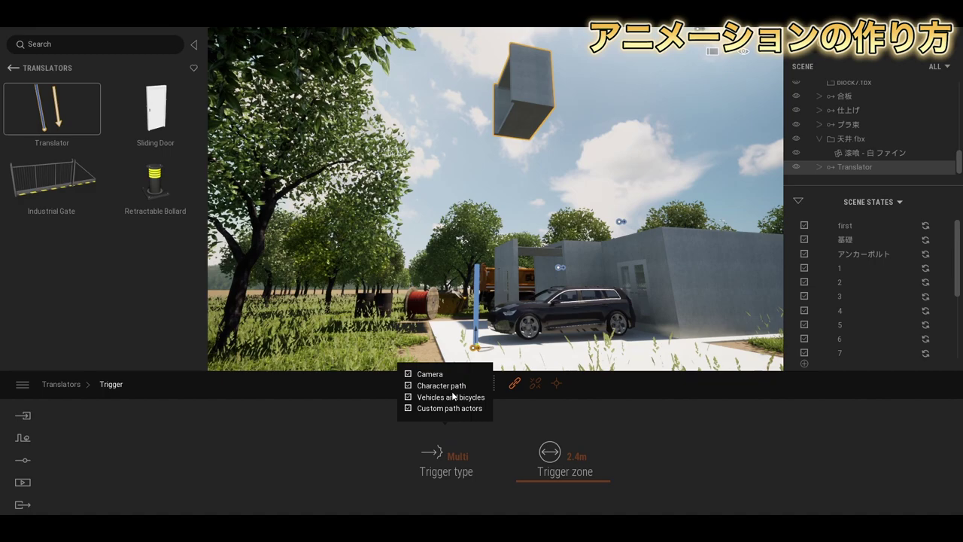
pyautogui.click(445, 469)
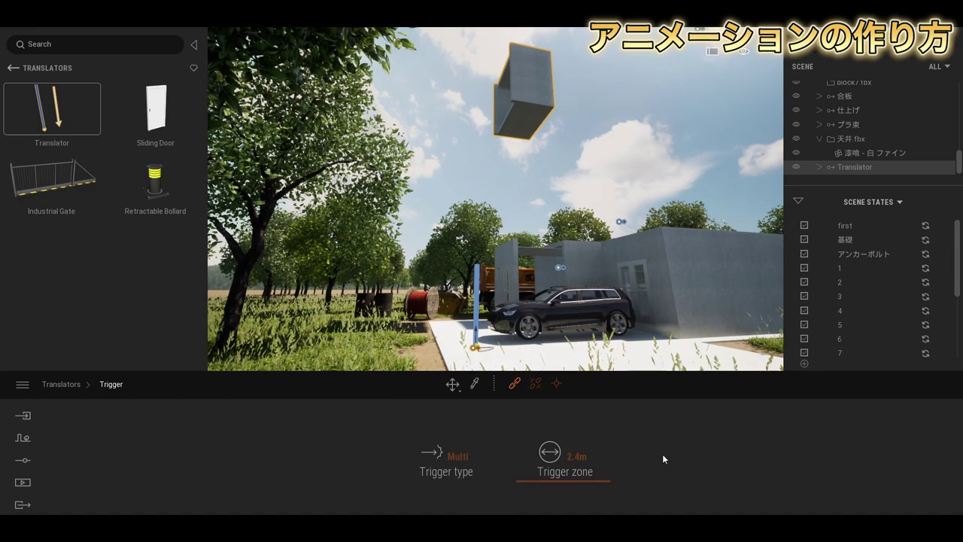
# - Approach the Translator with the camera and examine how the trigger affects the floating wall block
pyautogui.moveTo(517, 283); pyautogui.dragTo(532, 280, button='middle')
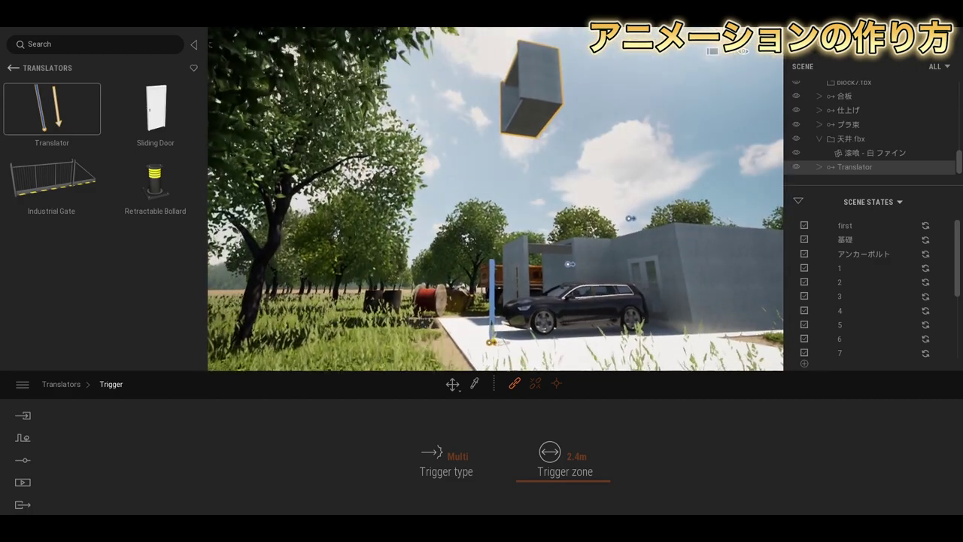
pyautogui.scroll(2, 522, 296)
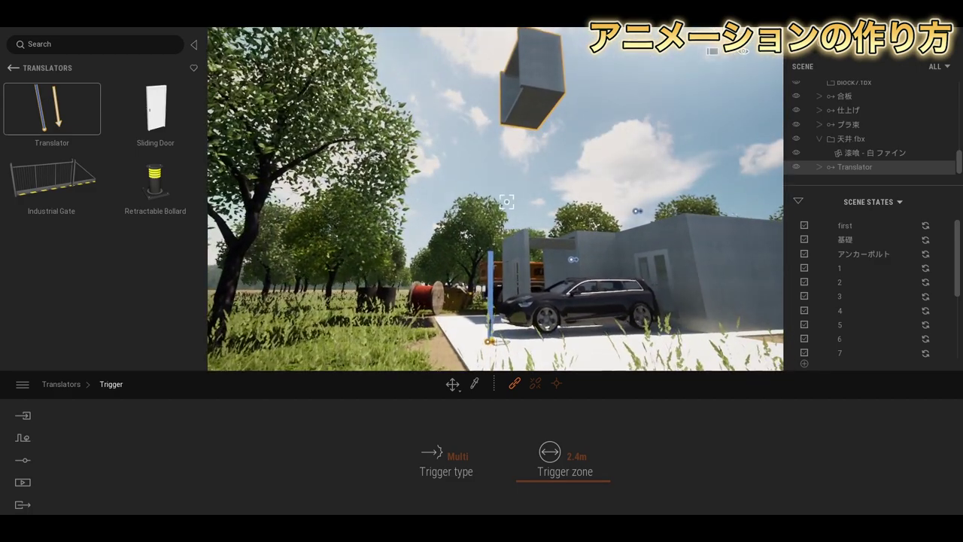
pyautogui.moveTo(543, 204); pyautogui.dragTo(525, 245, button='right')
pyautogui.scroll(3, 501, 270)
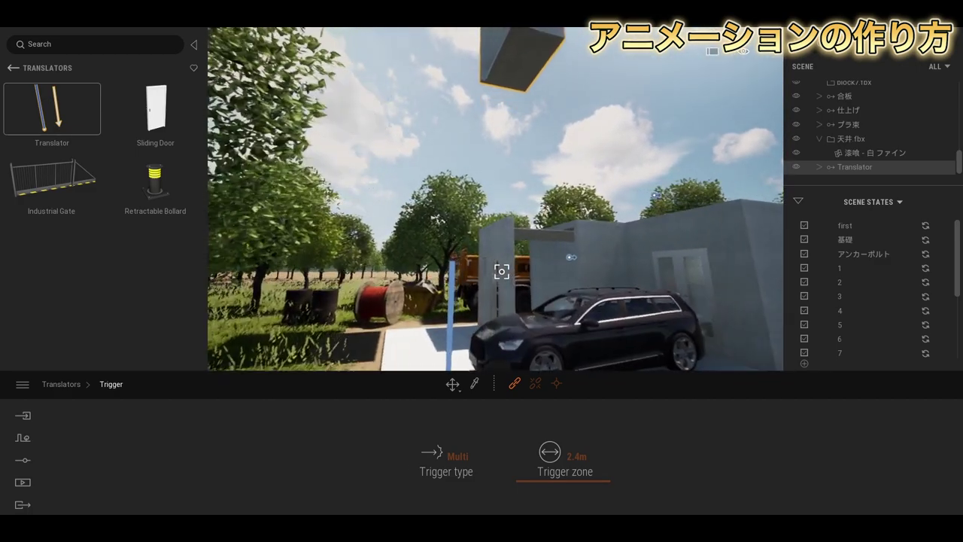
pyautogui.scroll(2, 499, 283)
pyautogui.moveTo(498, 284); pyautogui.dragTo(499, 245, button='right')
pyautogui.scroll(2, 500, 285)
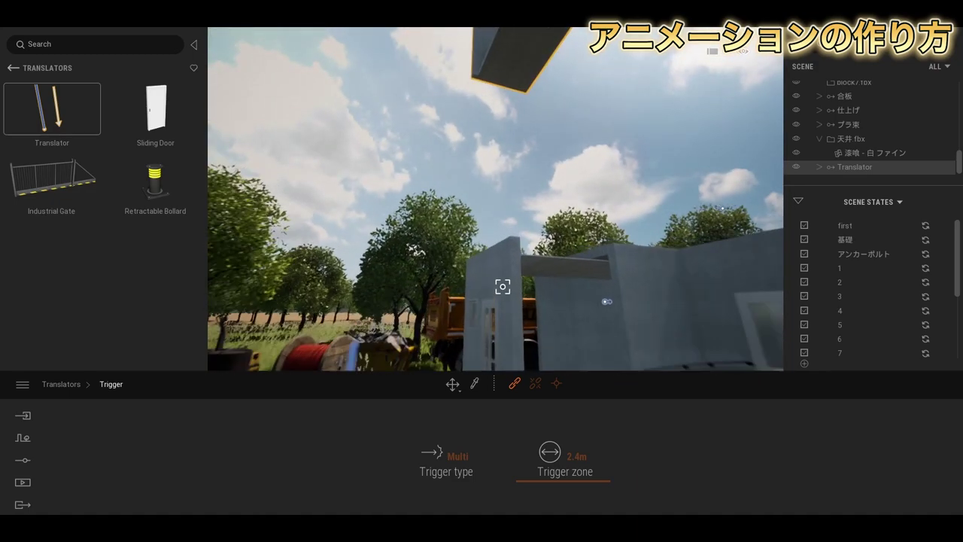
pyautogui.scroll(-2, 504, 288)
pyautogui.moveTo(504, 288); pyautogui.dragTo(503, 278, button='right')
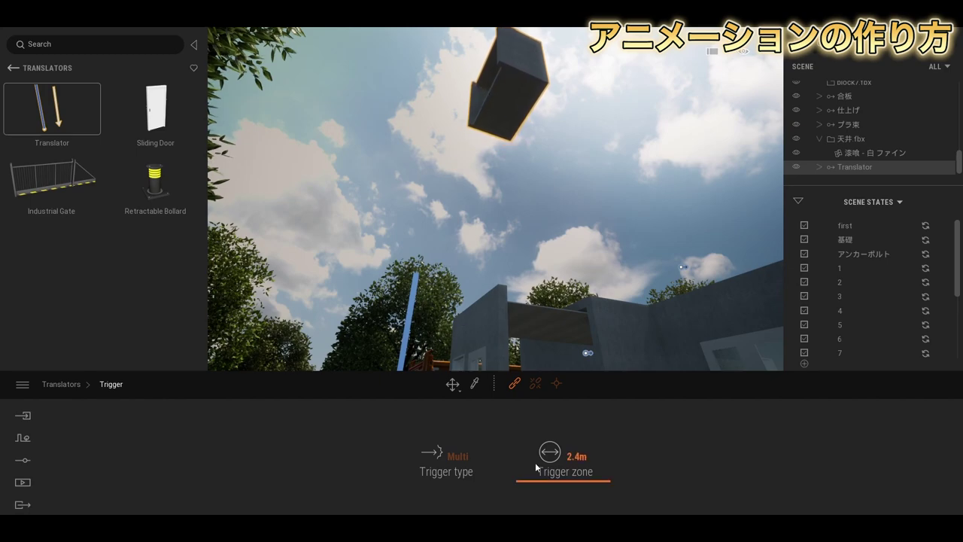
# - Leave the trigger settings and undo both the trigger activation and the wall block's link to the Translator
pyautogui.click(61, 383)
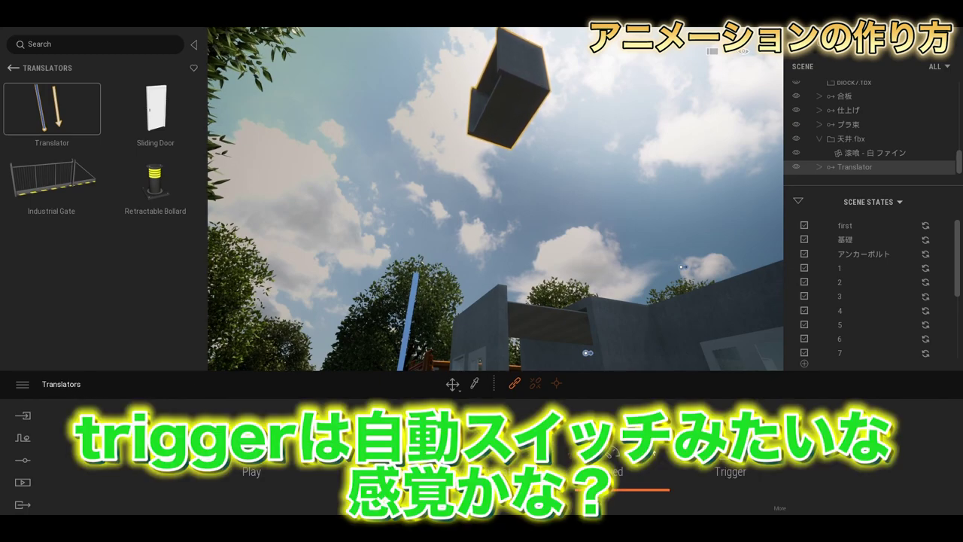
pyautogui.press('e')
pyautogui.moveTo(587, 193); pyautogui.dragTo(380, 177, button='right')
pyautogui.press('q')
pyautogui.press('w')
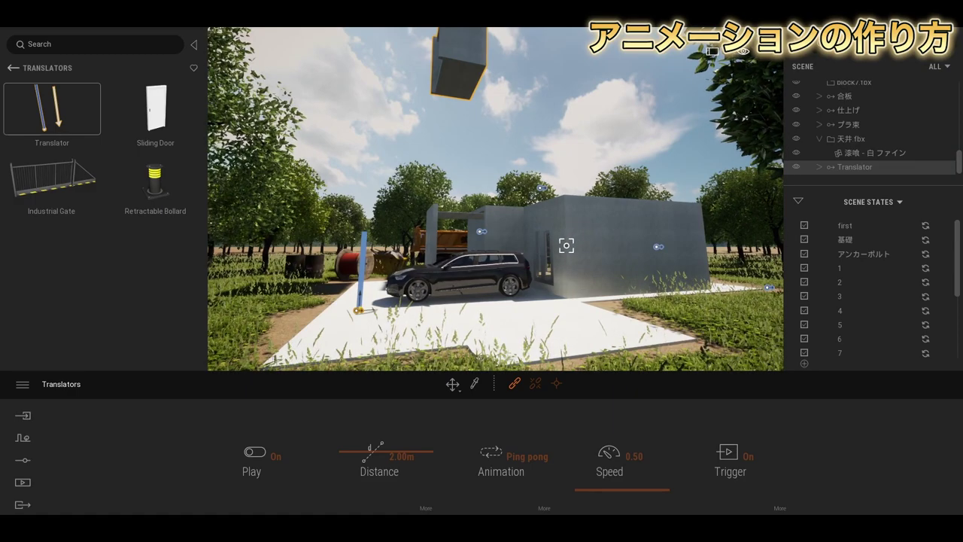
pyautogui.press('a')
pyautogui.press('s')
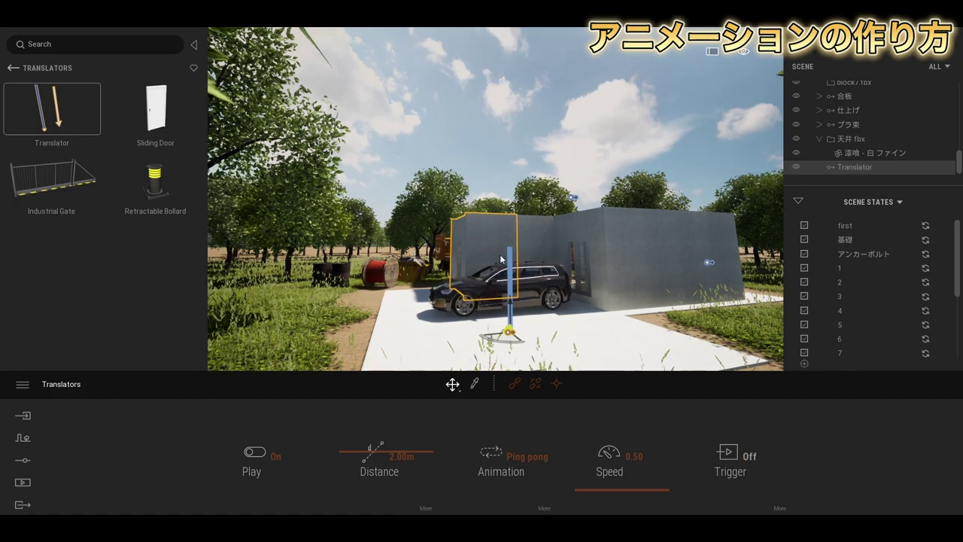
pyautogui.click(634, 340)
pyautogui.press('Escape')
pyautogui.moveTo(548, 277); pyautogui.dragTo(550, 226, button='right')
pyautogui.click(450, 182)
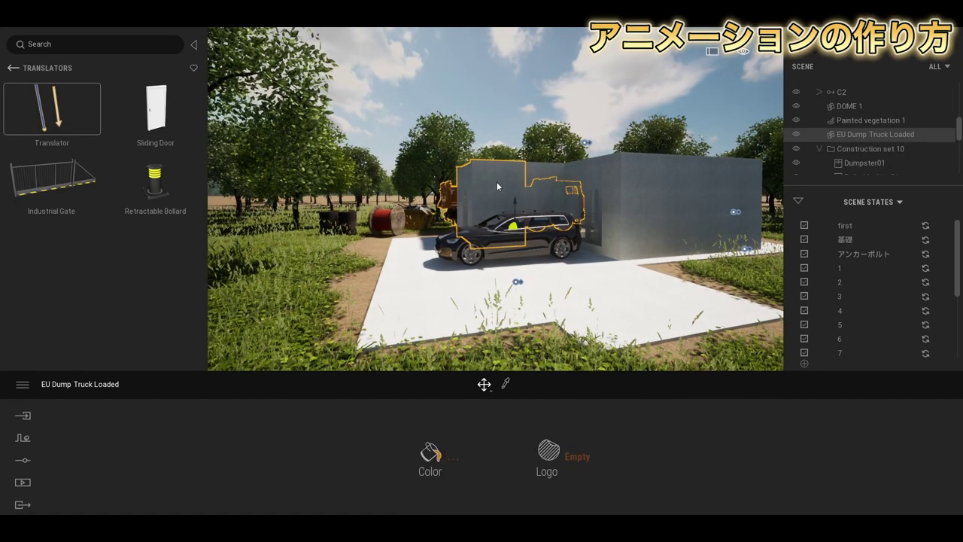
pyautogui.click(496, 182)
pyautogui.press('Escape')
# - Select the Translator on the paving in front of the car
pyautogui.scroll(2, 591, 298)
pyautogui.scroll(3, 591, 302)
pyautogui.moveTo(571, 281); pyautogui.dragTo(502, 262, button='right')
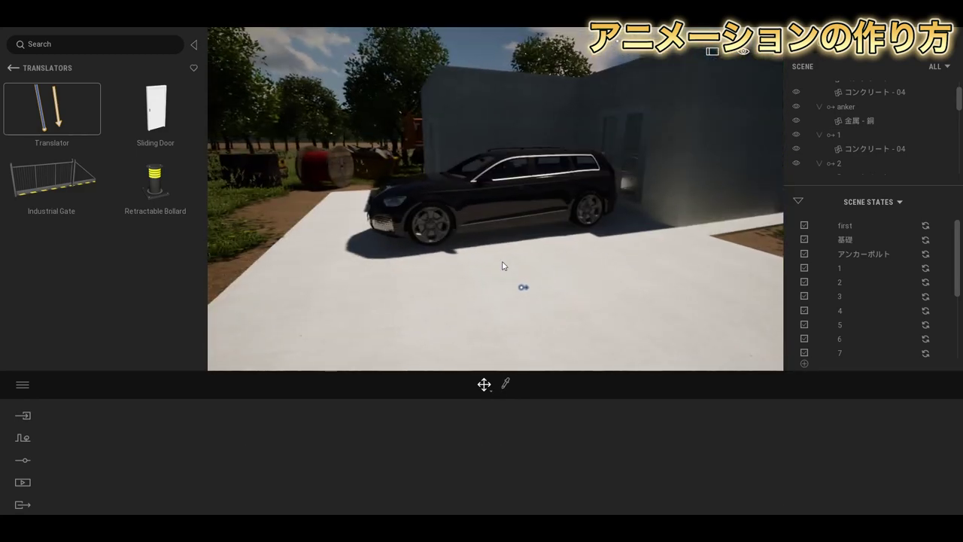
pyautogui.click(525, 292)
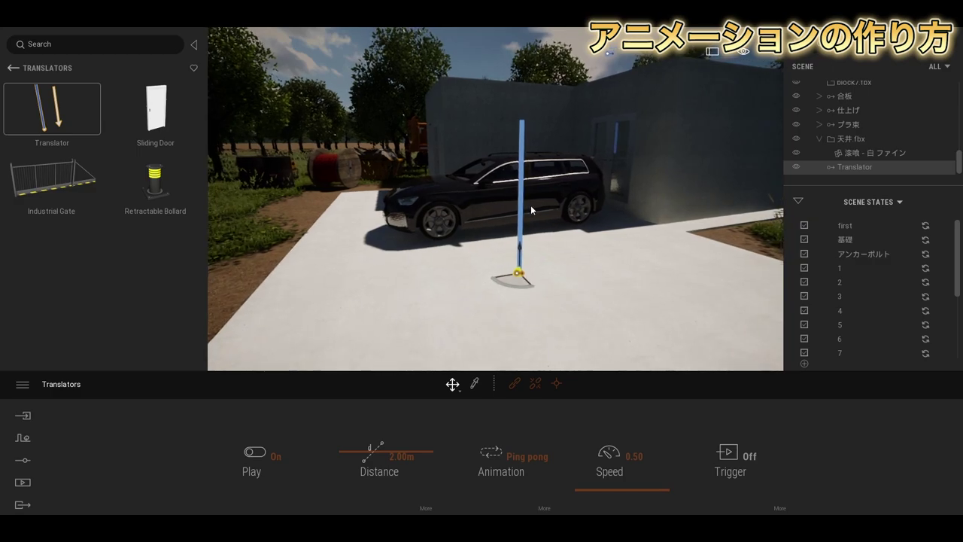
pyautogui.keyDown('shift'); pyautogui.moveTo(530, 195); pyautogui.dragTo(542, 188, button='middle'); pyautogui.keyUp('shift')
pyautogui.scroll(-3, 542, 188)
pyautogui.scroll(3, 541, 188)
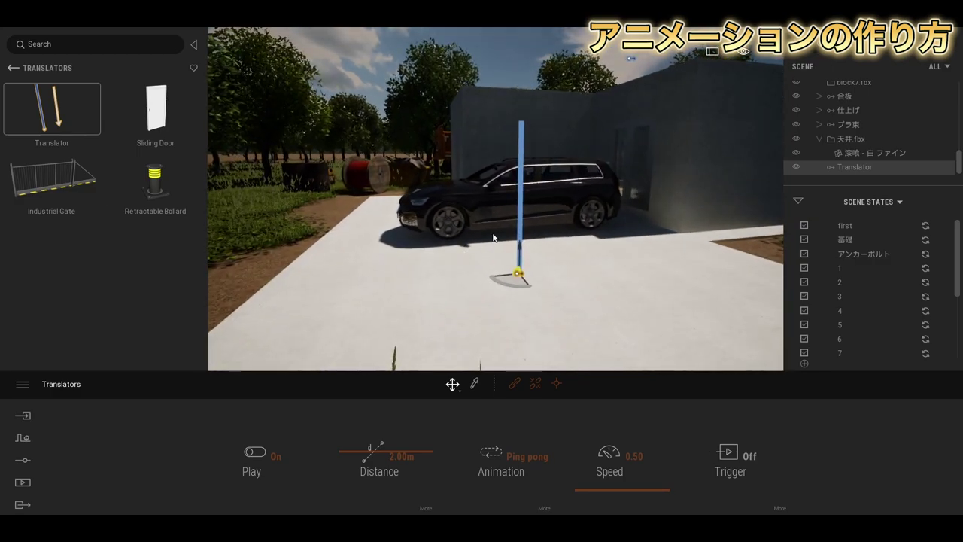
# - Rotate the Translator from vertical to horizontal so its path runs across the paving toward the grass
pyautogui.press('space')
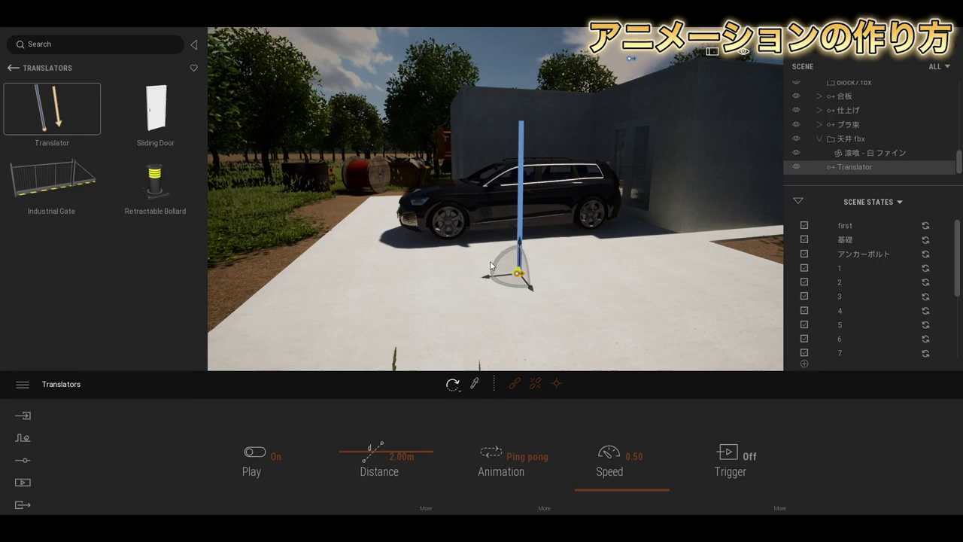
pyautogui.click(515, 383)
pyautogui.press('w')
pyautogui.moveTo(517, 243); pyautogui.dragTo(499, 247, button='right')
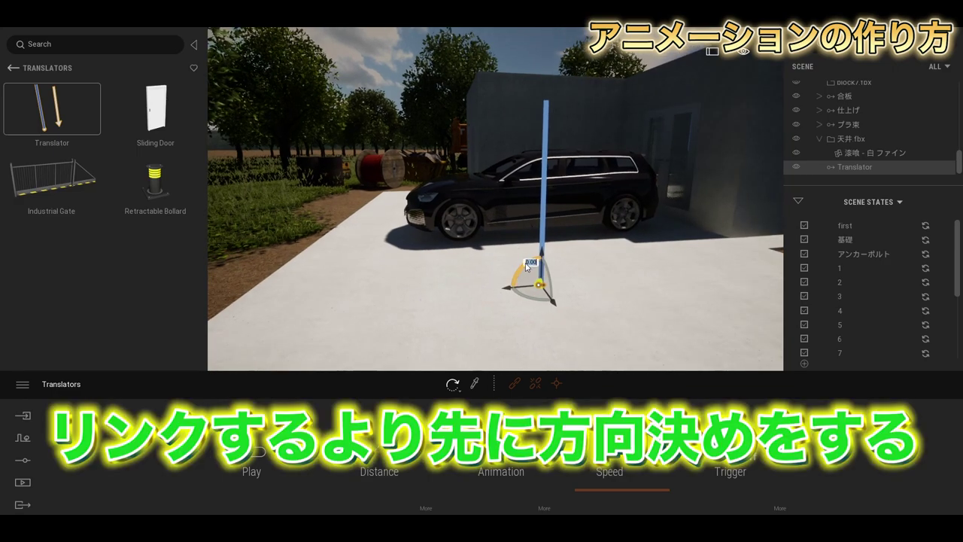
pyautogui.click(527, 266)
pyautogui.moveTo(562, 289)
pyautogui.keyDown('shift'); pyautogui.mouseDown(button='middle')
pyautogui.moveTo(542, 316)
pyautogui.moveTo(561, 289)
pyautogui.mouseUp(button='middle'); pyautogui.keyUp('shift')
pyautogui.keyDown('shift'); pyautogui.moveTo(473, 229); pyautogui.dragTo(533, 322, button='middle'); pyautogui.keyUp('shift')
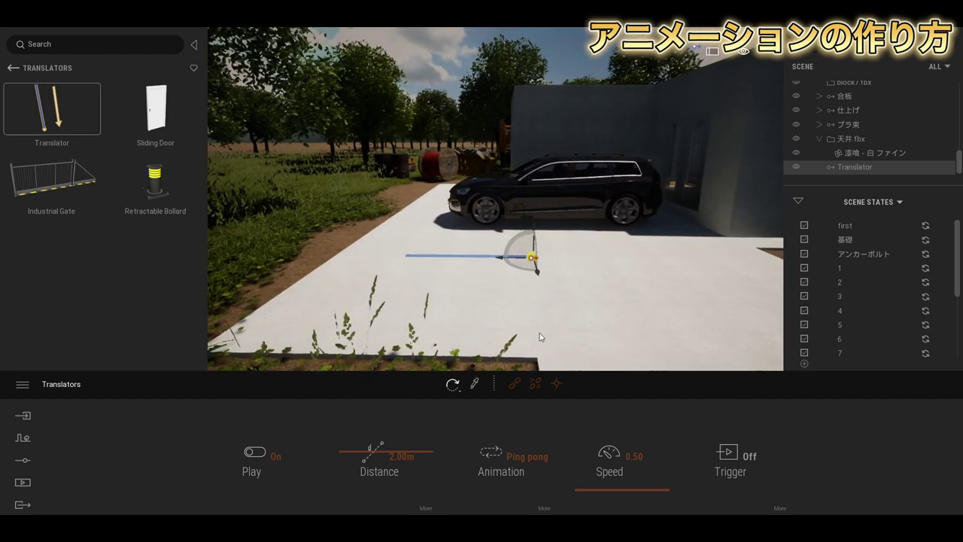
# - Set the horizontal Translator's travel distance to 24.83 m
pyautogui.moveTo(360, 403); pyautogui.dragTo(383, 382)
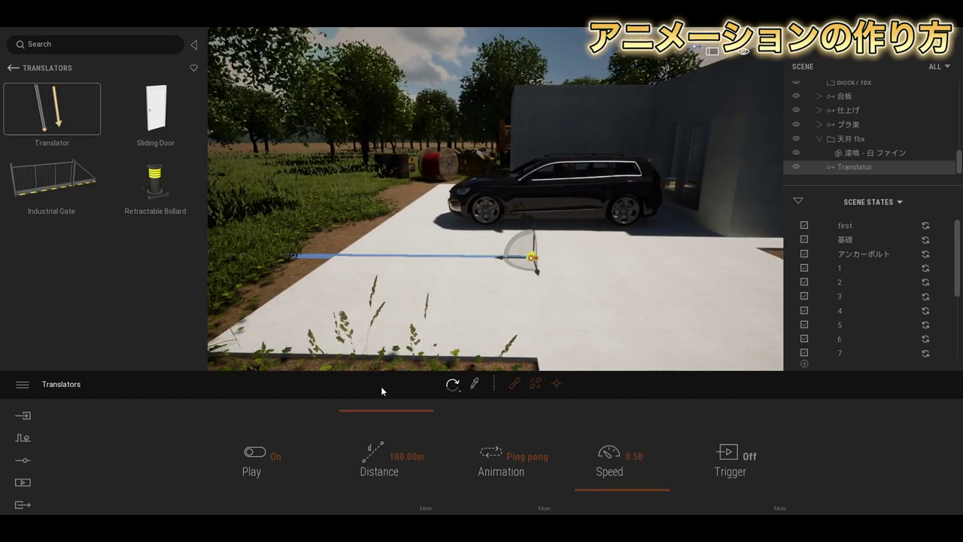
pyautogui.moveTo(465, 316); pyautogui.dragTo(323, 286, button='right')
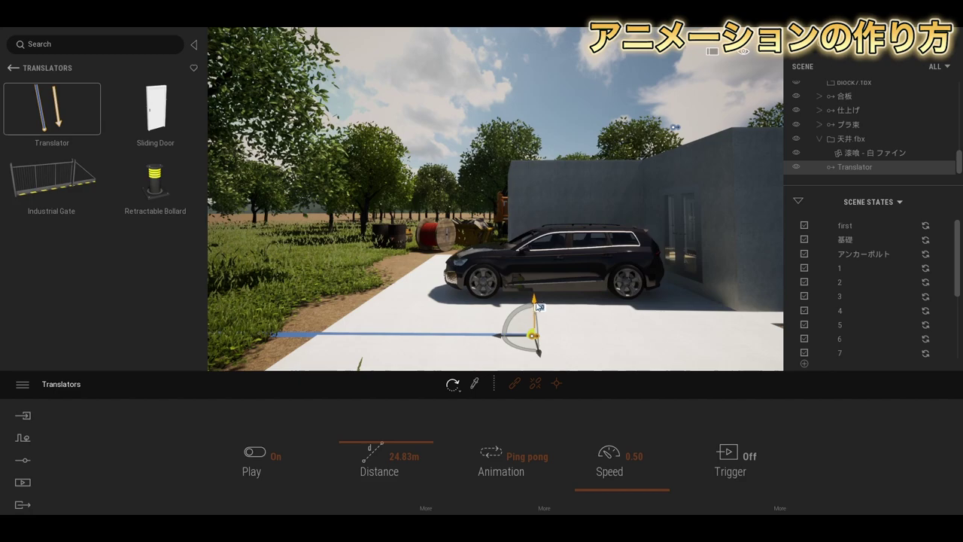
pyautogui.scroll(-2, 536, 309)
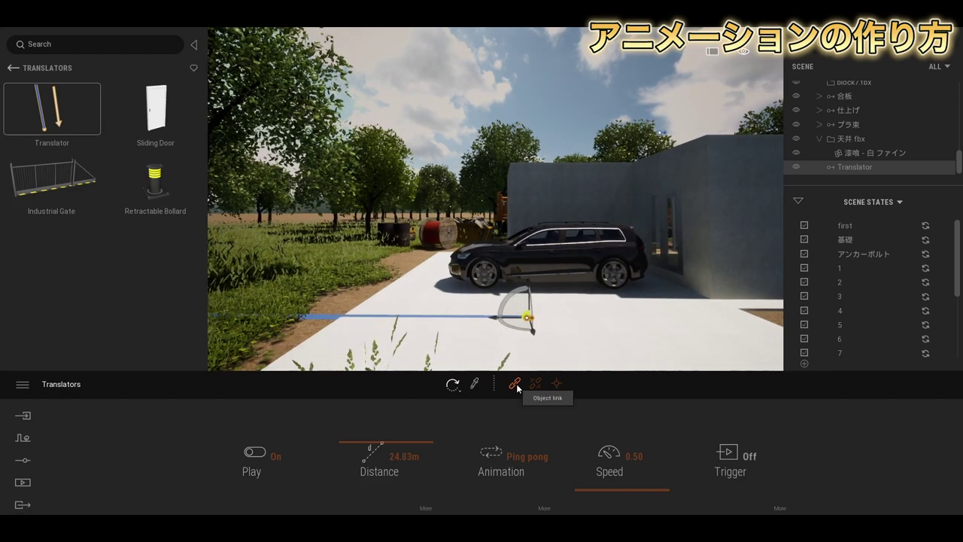
# - Link the car, Break 01, to the Translator by nesting it under the Translator in the scene graph
pyautogui.click(620, 248)
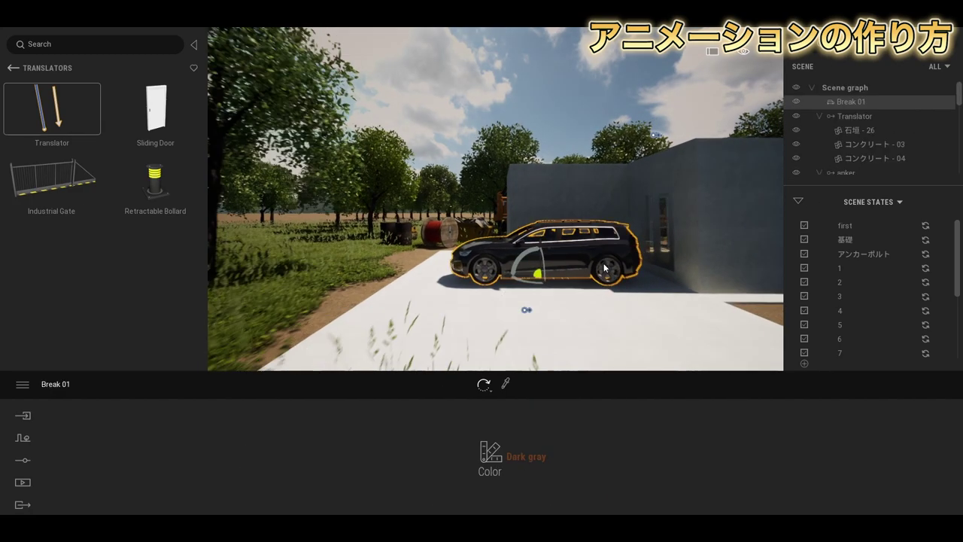
pyautogui.moveTo(858, 101); pyautogui.dragTo(861, 168)
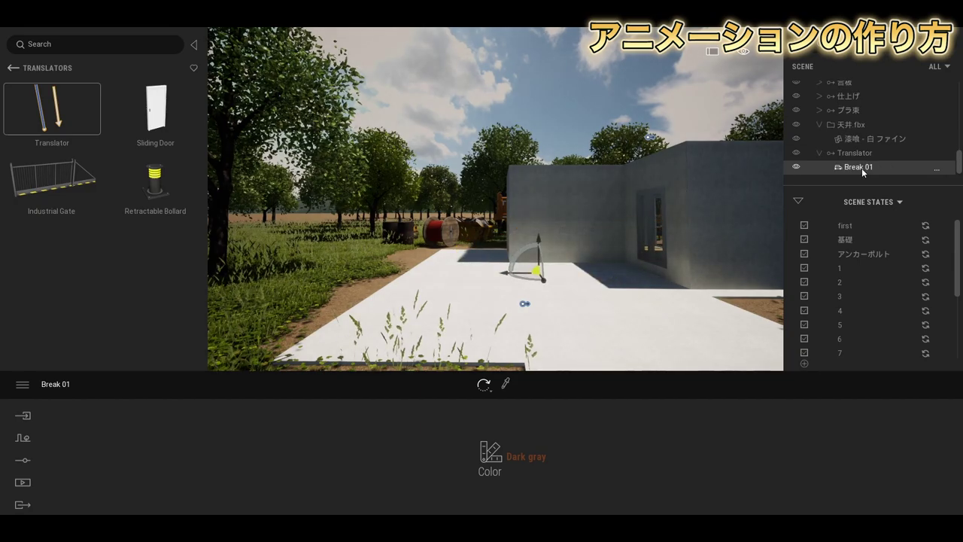
pyautogui.moveTo(590, 274); pyautogui.dragTo(73, 332, button='right')
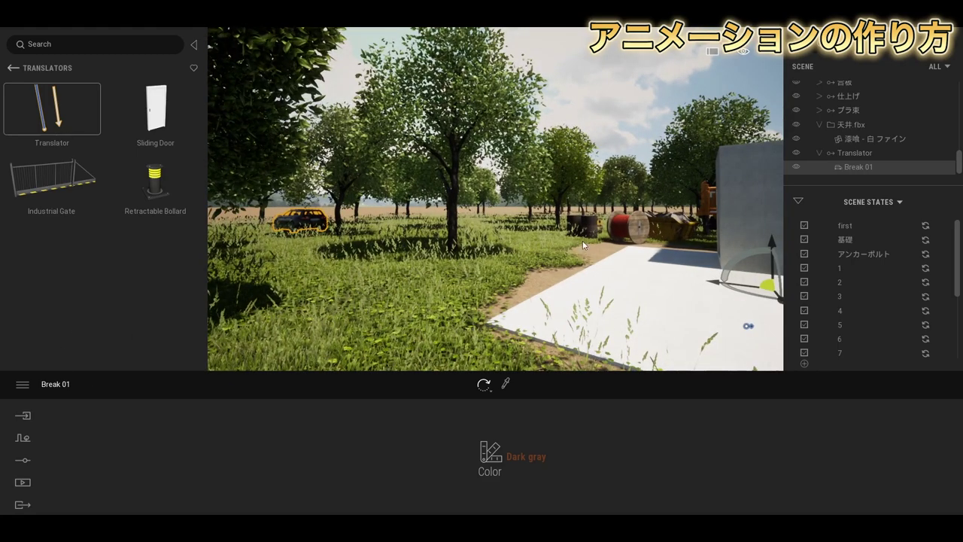
# - Set the speed of the car's Translator to 4.67
pyautogui.click(872, 154)
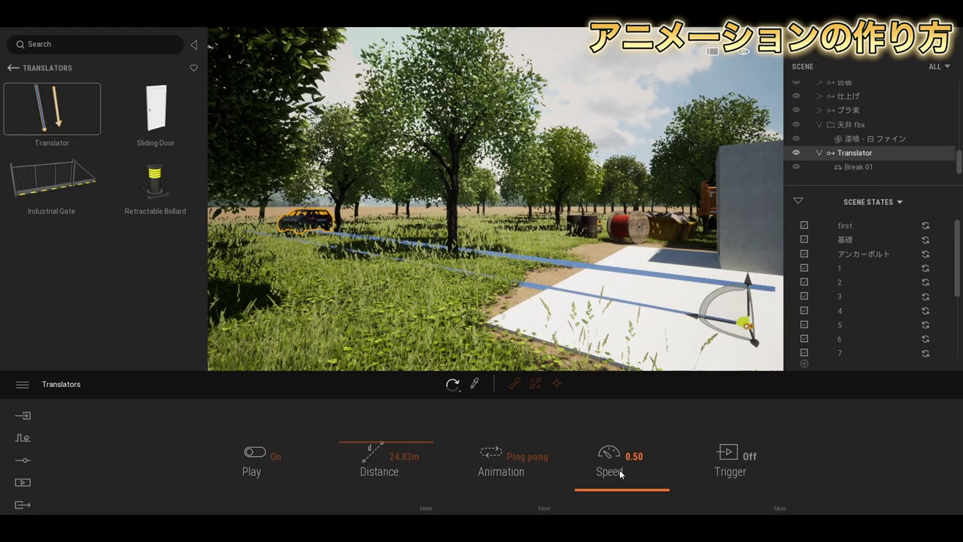
pyautogui.moveTo(618, 486); pyautogui.dragTo(625, 455)
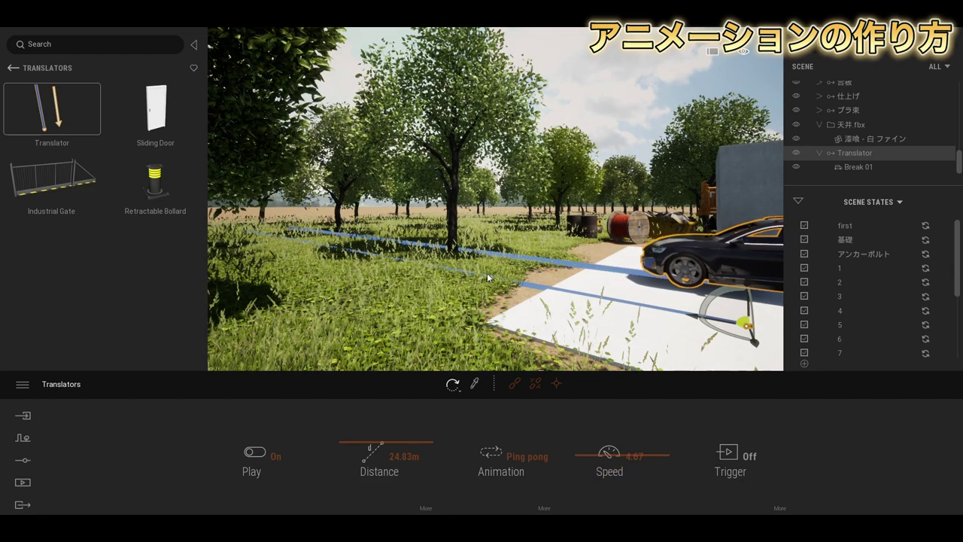
pyautogui.moveTo(465, 277); pyautogui.dragTo(632, 308, button='right')
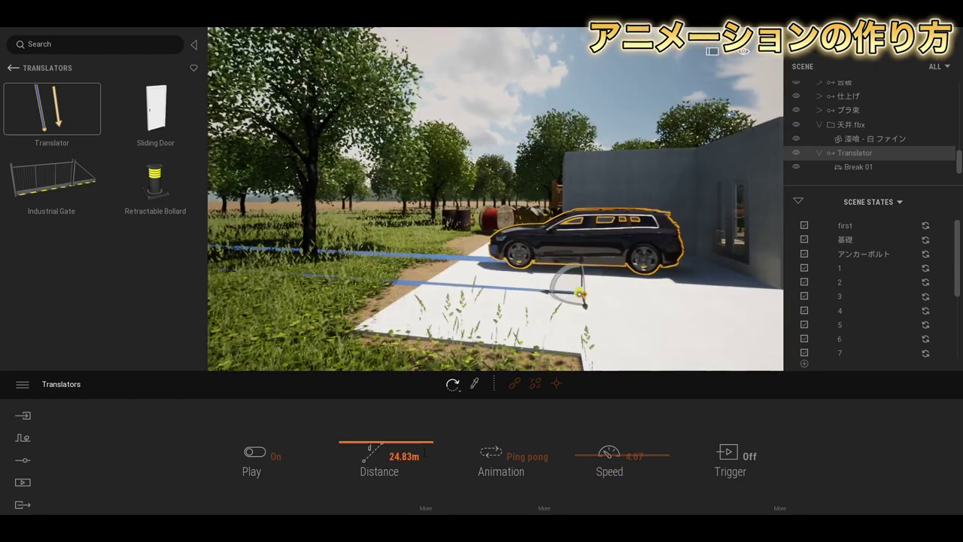
# - Set the animation mode of the car's Translator to Loop
pyautogui.click(493, 455)
pyautogui.click(496, 409)
pyautogui.moveTo(482, 280); pyautogui.dragTo(505, 277)
pyautogui.moveTo(505, 278); pyautogui.dragTo(478, 269, button='right')
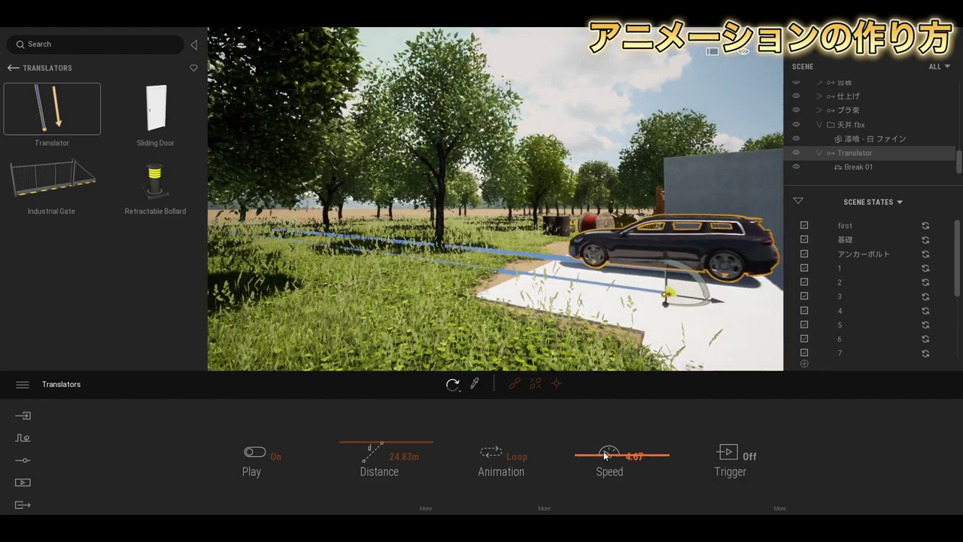
# - Set the speed of the car's Translator to 8.41
pyautogui.moveTo(604, 456); pyautogui.dragTo(600, 420)
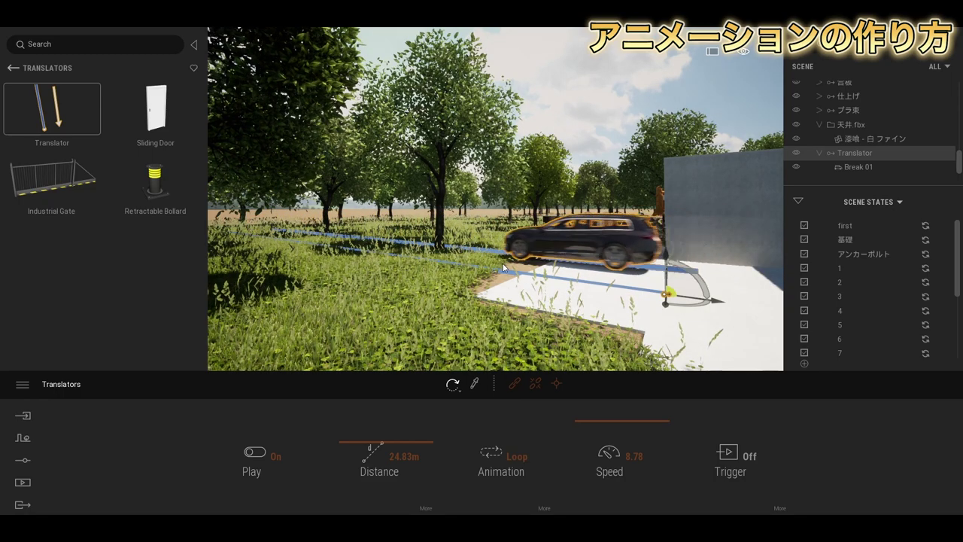
pyautogui.moveTo(611, 424); pyautogui.dragTo(611, 427)
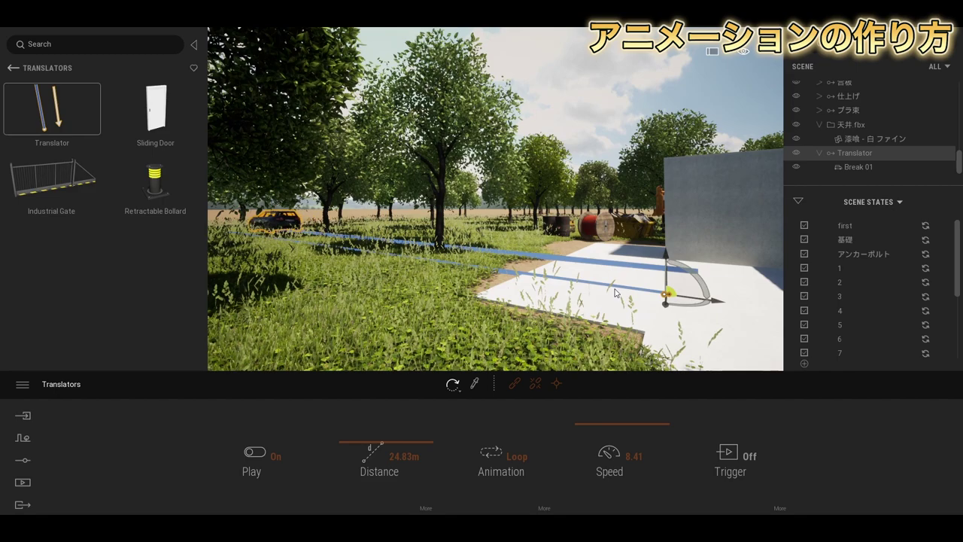
pyautogui.moveTo(518, 232); pyautogui.dragTo(557, 229, button='right')
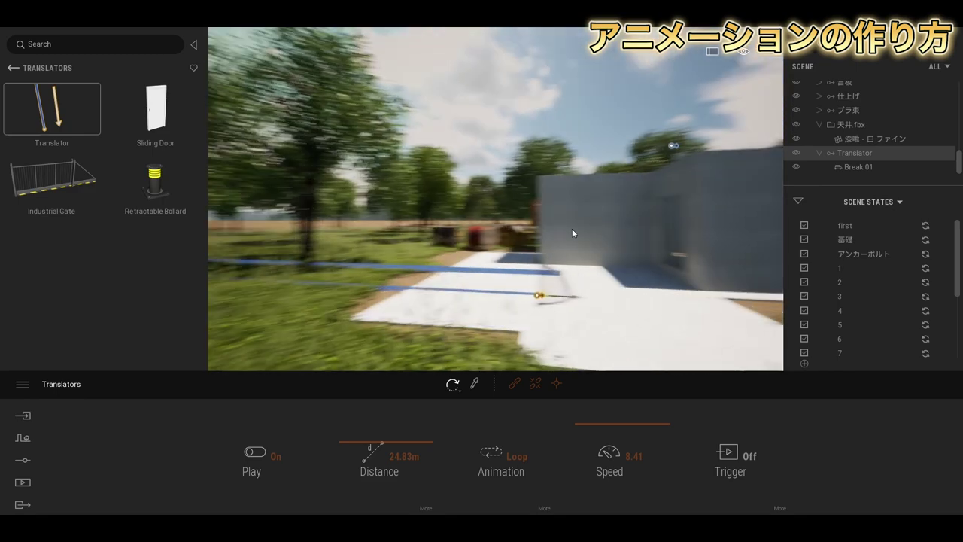
pyautogui.moveTo(556, 233); pyautogui.dragTo(565, 204)
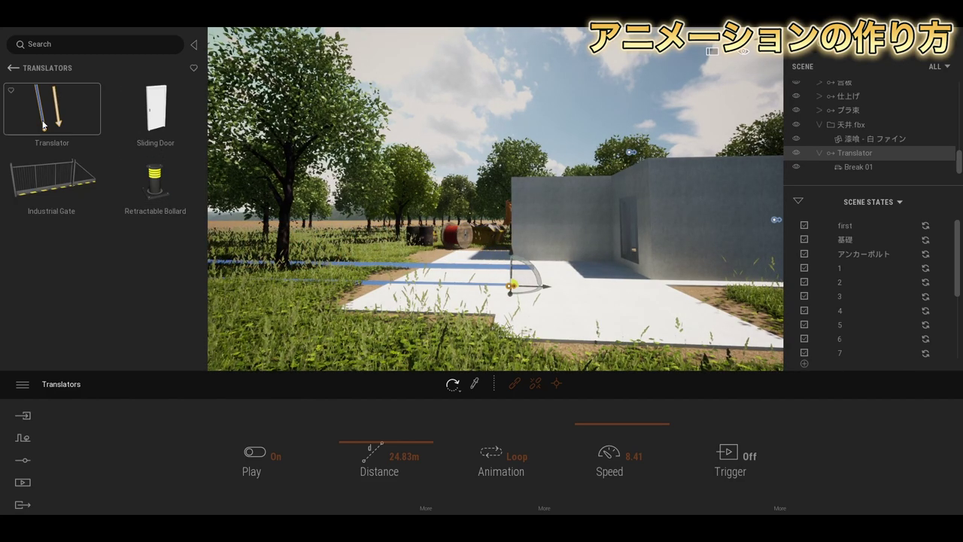
# - Select the car's Translator in the scene graph and turn its playback off
pyautogui.keyDown('shift'); pyautogui.moveTo(430, 200); pyautogui.dragTo(538, 222, button='middle'); pyautogui.keyUp('shift')
pyautogui.scroll(-3, 539, 222)
pyautogui.scroll(4, 545, 233)
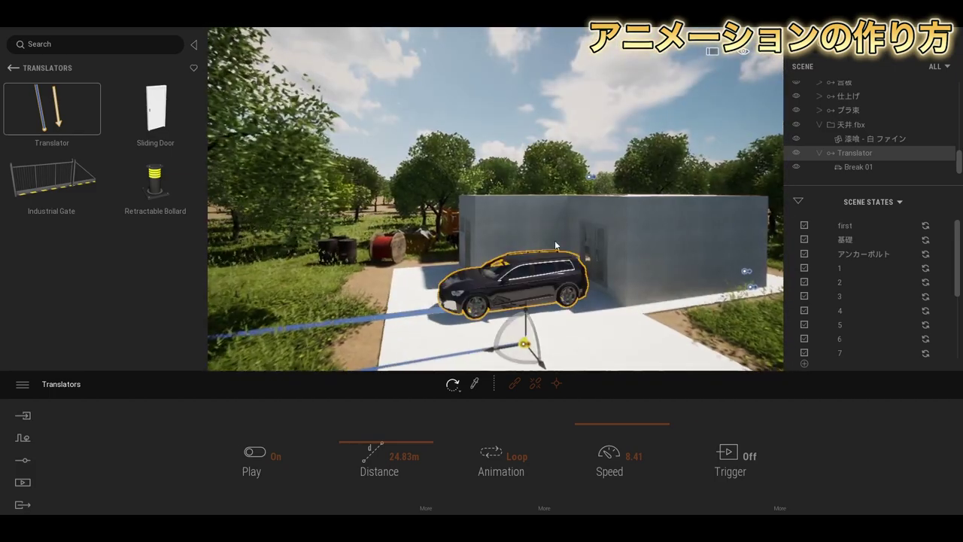
pyautogui.click(560, 248)
pyautogui.scroll(-6, 524, 278)
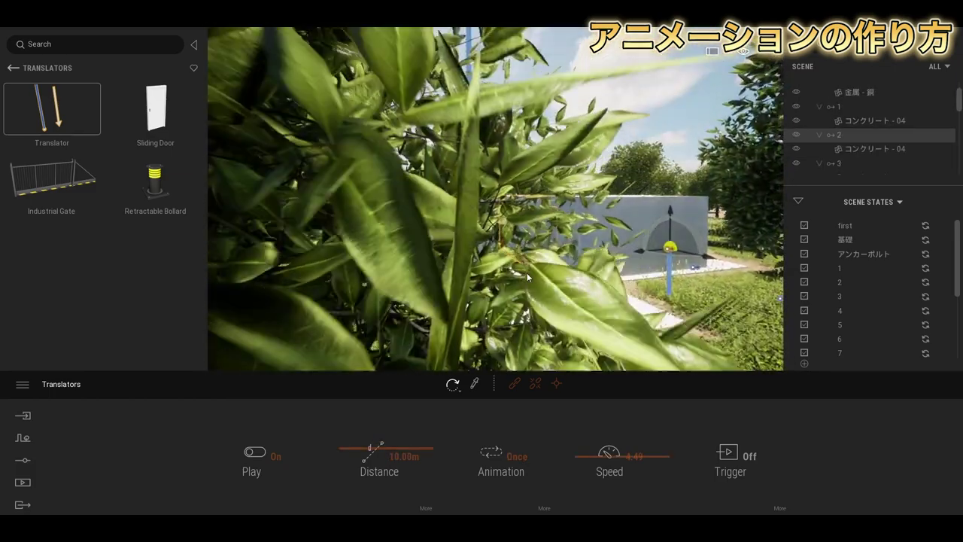
pyautogui.scroll(5, 533, 287)
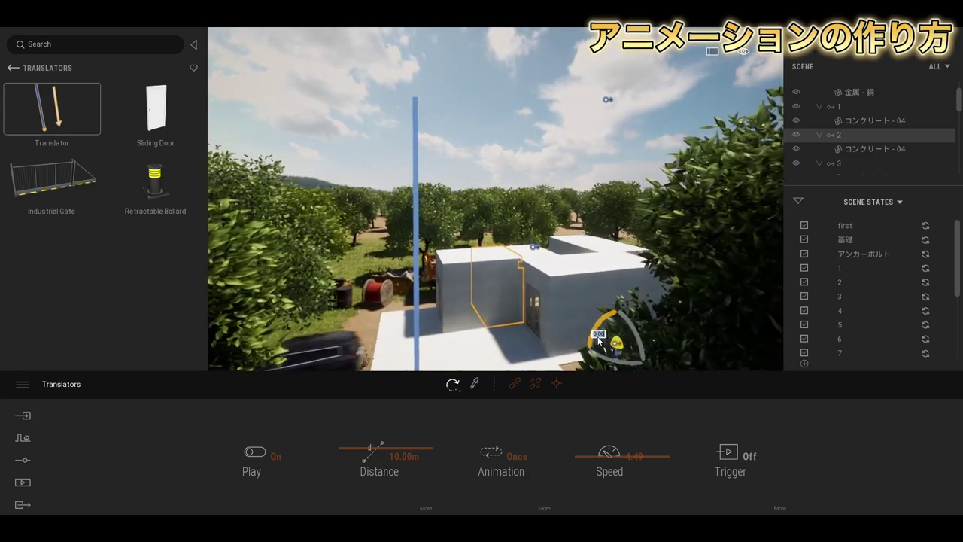
pyautogui.click(691, 281)
pyautogui.scroll(-5, 863, 130)
pyautogui.click(870, 155)
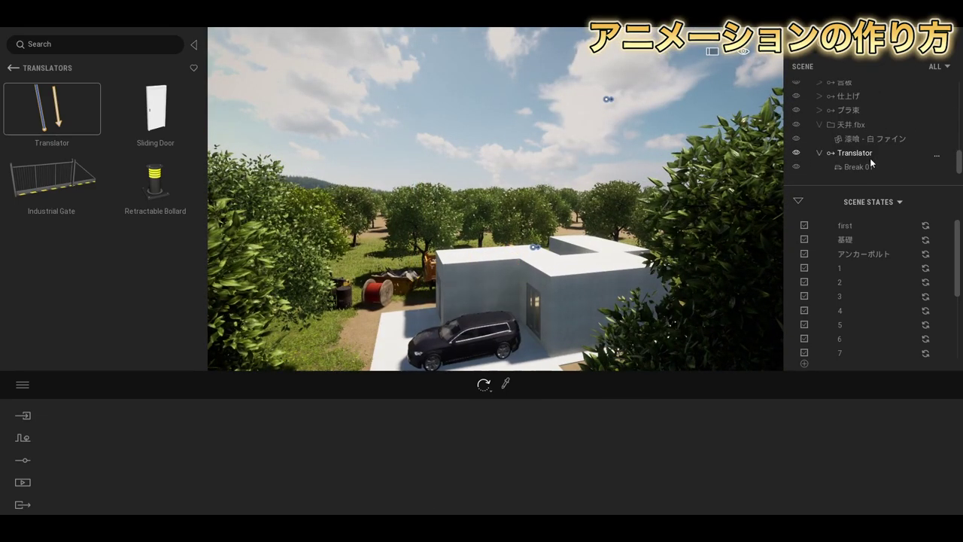
pyautogui.click(254, 452)
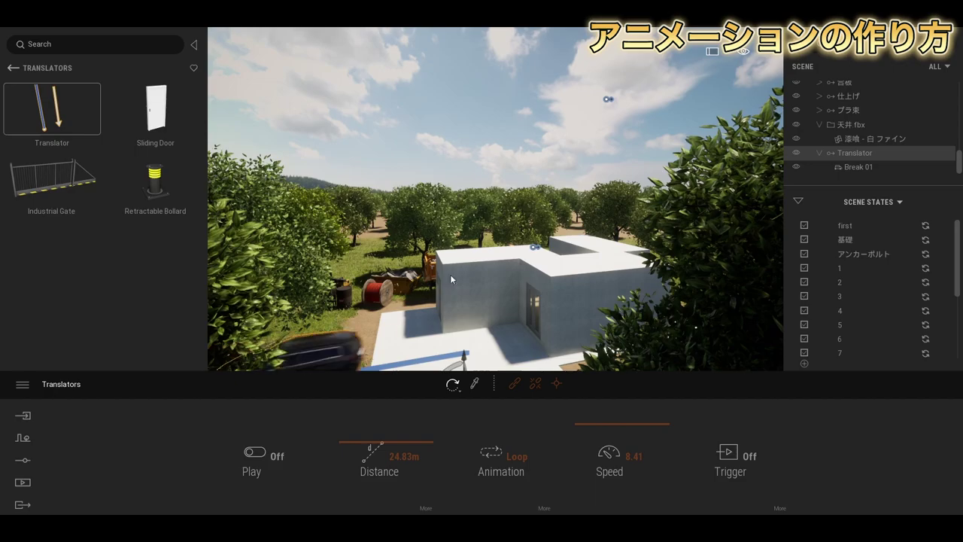
# - Select the Translator of wall block 1 and check its playback setting
pyautogui.press('f')
pyautogui.keyDown('shift'); pyautogui.moveTo(477, 239); pyautogui.dragTo(399, 275, button='middle'); pyautogui.keyUp('shift')
pyautogui.click(444, 229)
pyautogui.moveTo(444, 229); pyautogui.dragTo(481, 293, button='right')
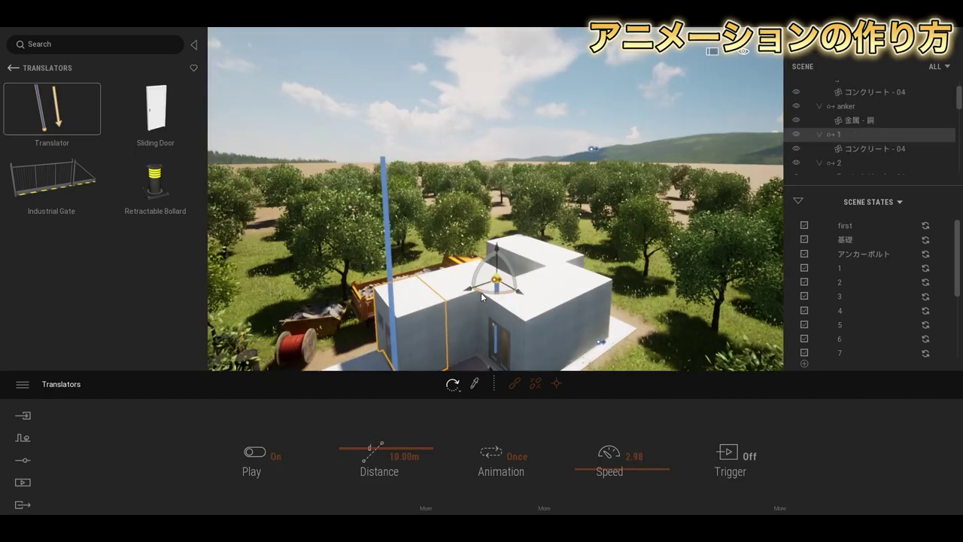
pyautogui.scroll(-2, 485, 280)
pyautogui.keyDown('shift'); pyautogui.moveTo(489, 267); pyautogui.dragTo(452, 300, button='middle'); pyautogui.keyUp('shift')
pyautogui.keyDown('shift'); pyautogui.moveTo(493, 267); pyautogui.dragTo(440, 338, button='middle'); pyautogui.keyUp('shift')
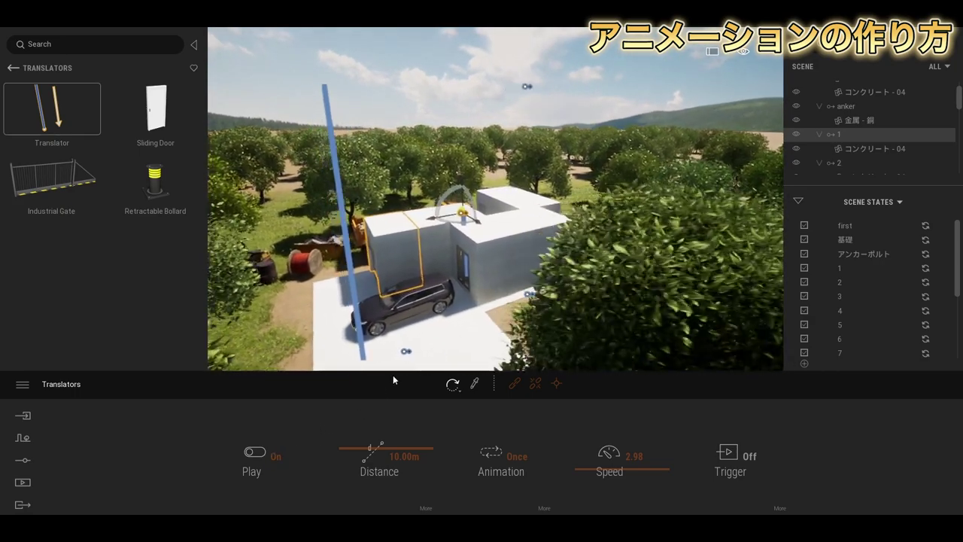
pyautogui.click(256, 455)
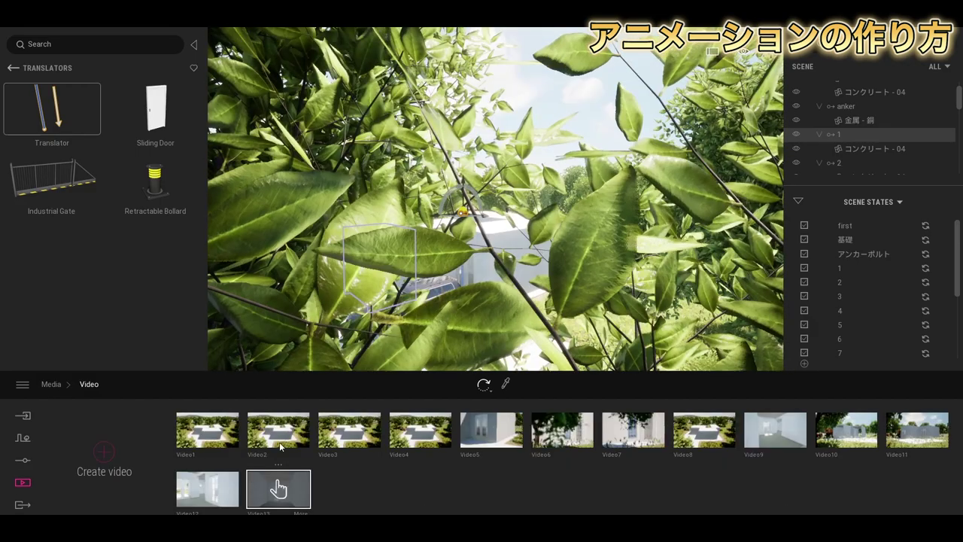
# - Play back Video4 to preview the animation, and leave media mode to return to the scene
pyautogui.click(420, 429)
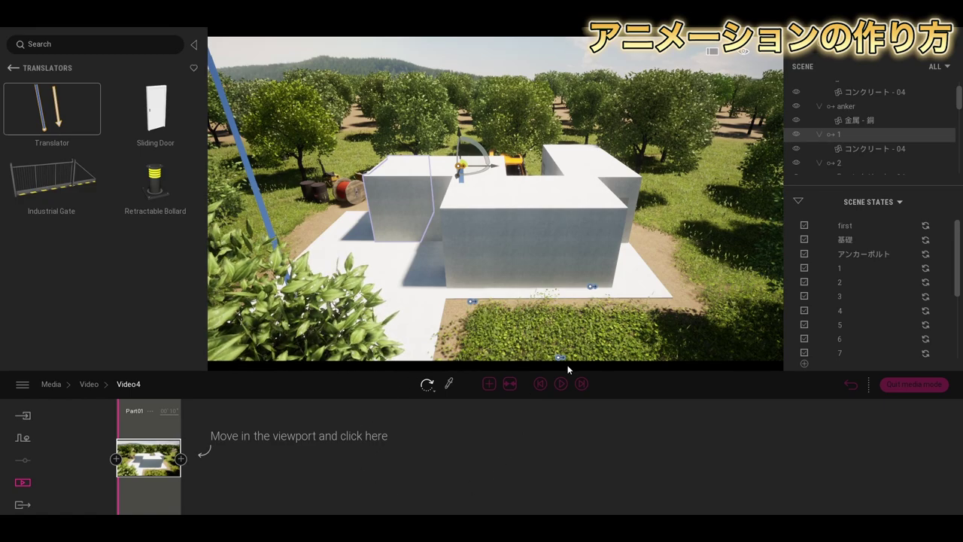
pyautogui.click(560, 383)
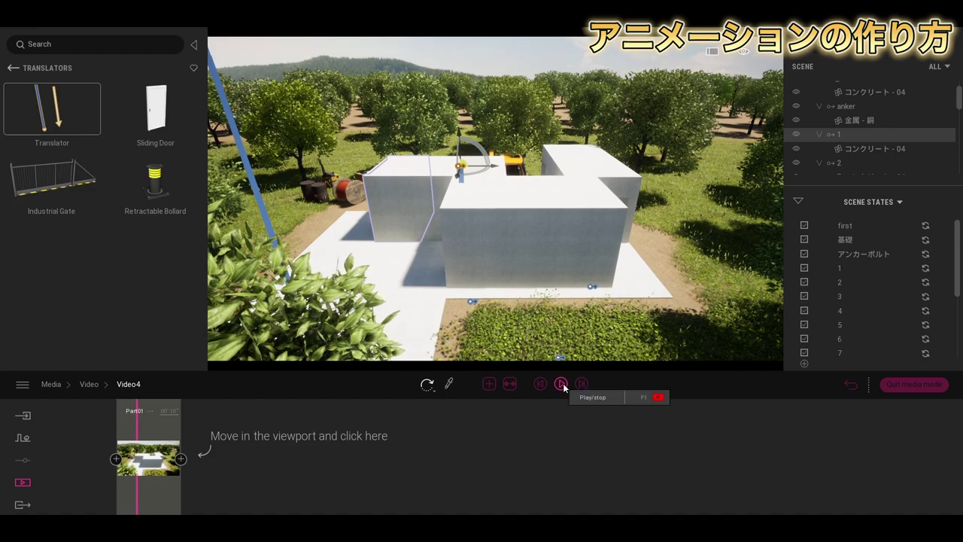
pyautogui.click(89, 384)
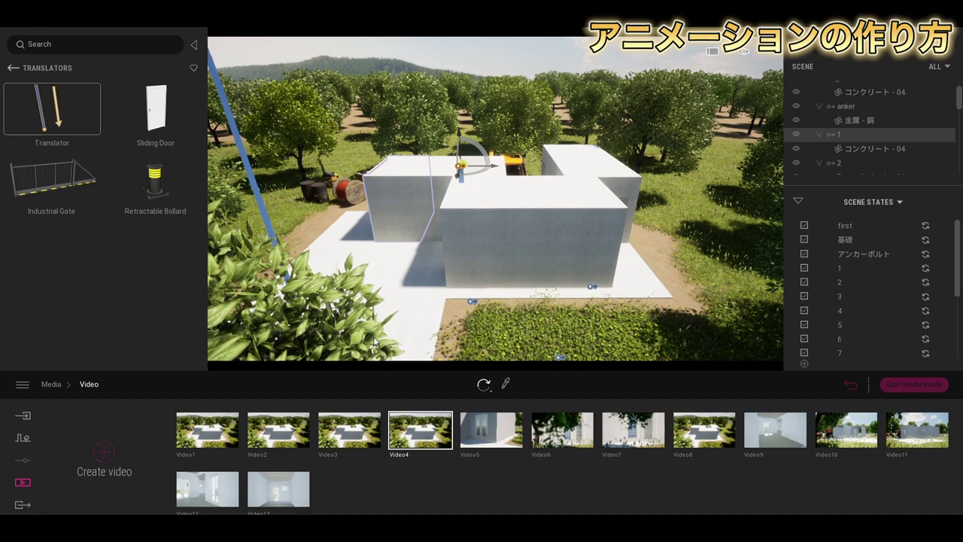
pyautogui.click(913, 384)
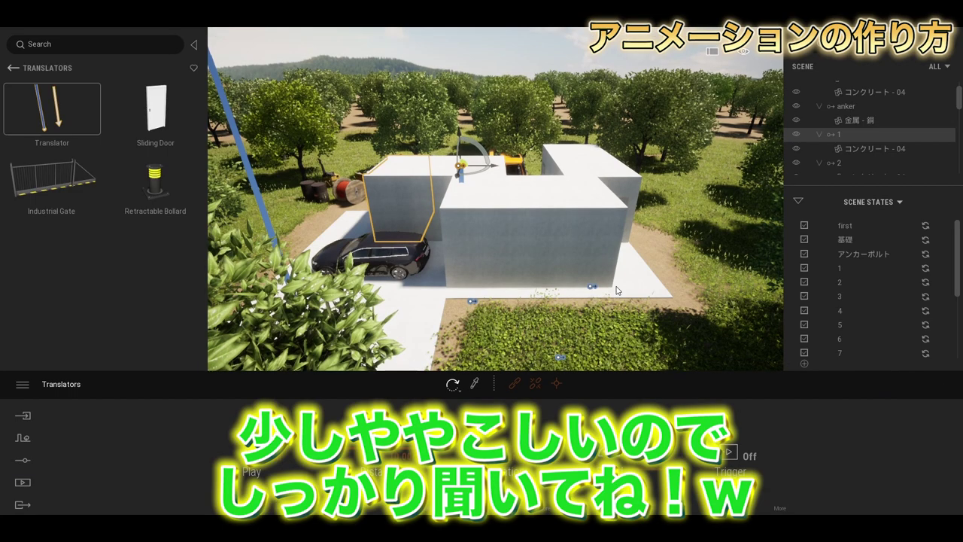
pyautogui.scroll(3, 427, 247)
pyautogui.keyDown('shift'); pyautogui.moveTo(426, 247); pyautogui.dragTo(421, 261, button='middle'); pyautogui.keyUp('shift')
pyautogui.press('Escape')
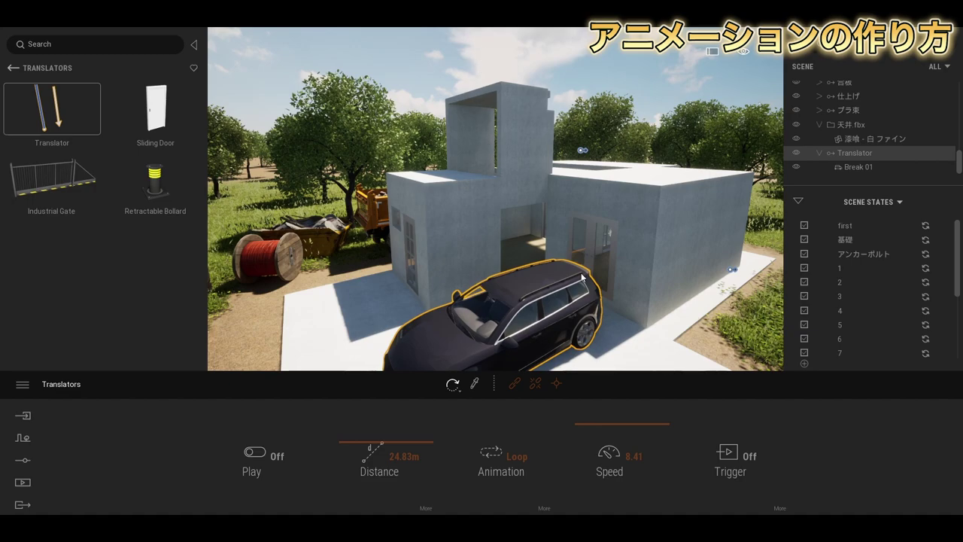
# - Examine wall block 2 and its Translator settings, and clear the selection
pyautogui.scroll(4, 501, 184)
pyautogui.click(532, 91)
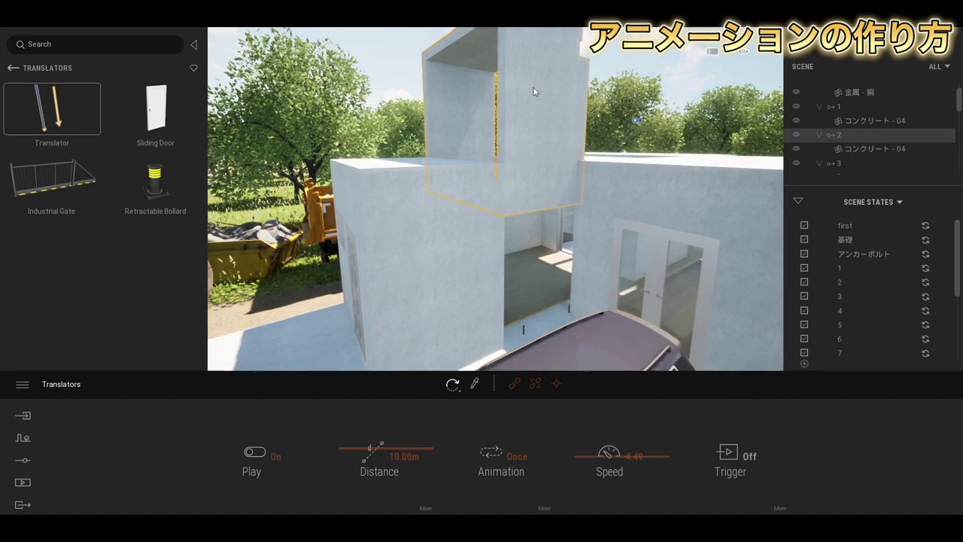
pyautogui.click(537, 136)
pyautogui.scroll(-5, 446, 193)
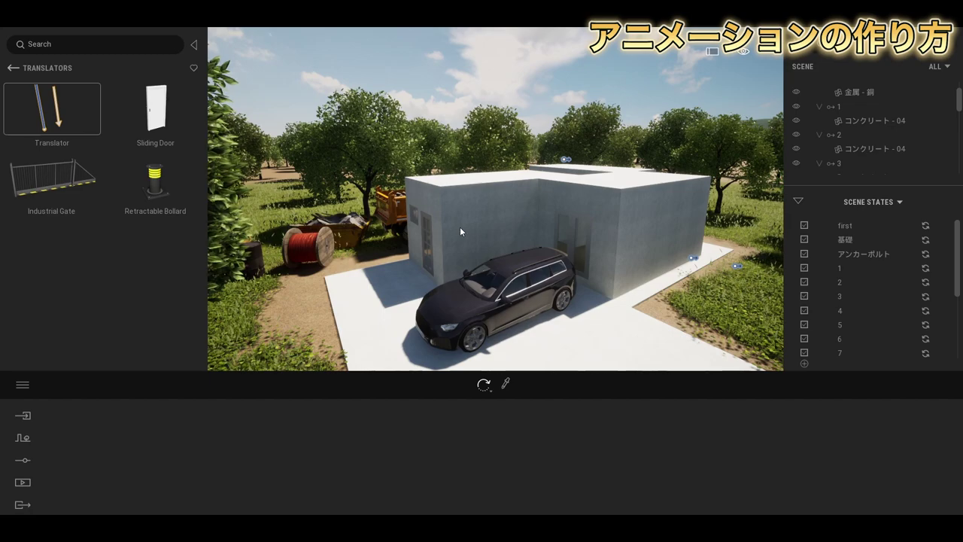
pyautogui.click(403, 323)
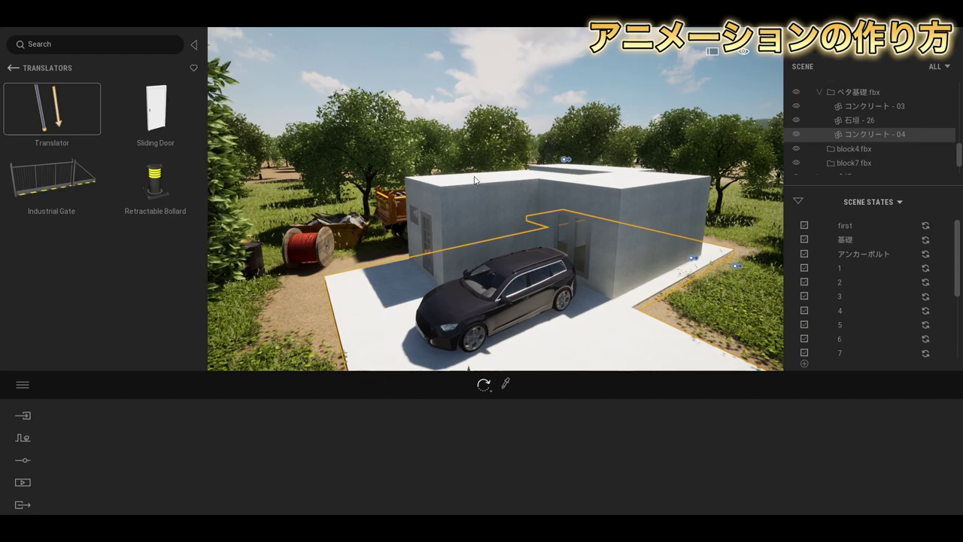
pyautogui.press('Escape')
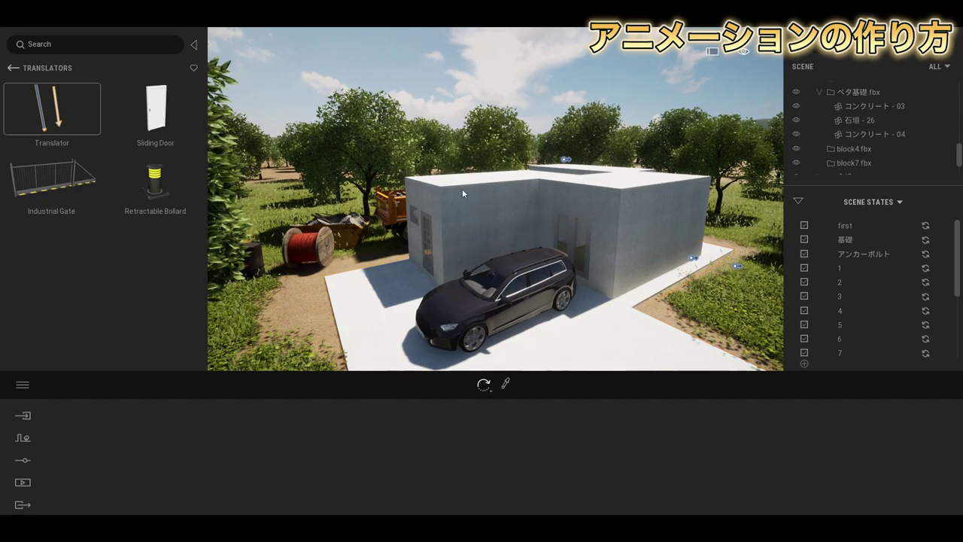
pyautogui.moveTo(514, 250); pyautogui.dragTo(473, 210, button='middle')
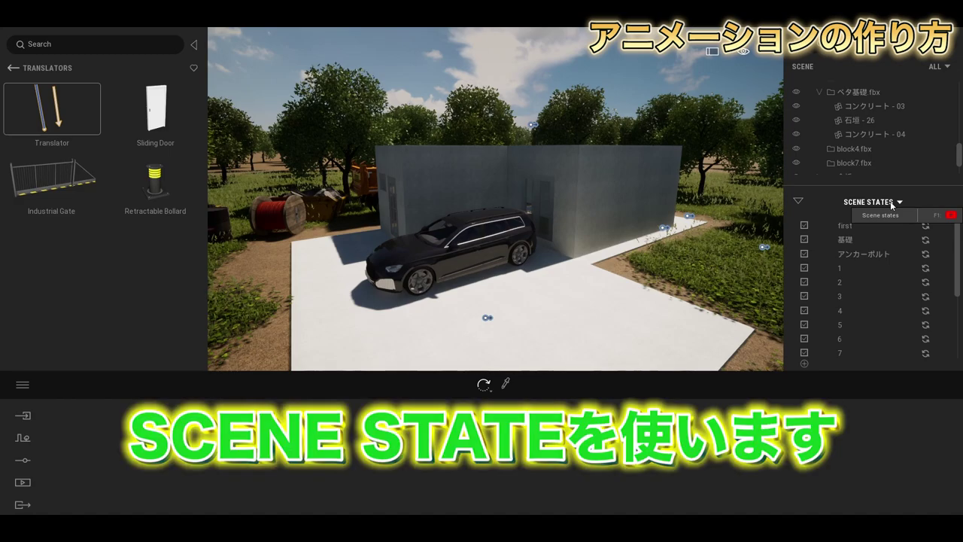
# - Browse the list of scene states and activate state 9
pyautogui.click(890, 201)
pyautogui.click(877, 227)
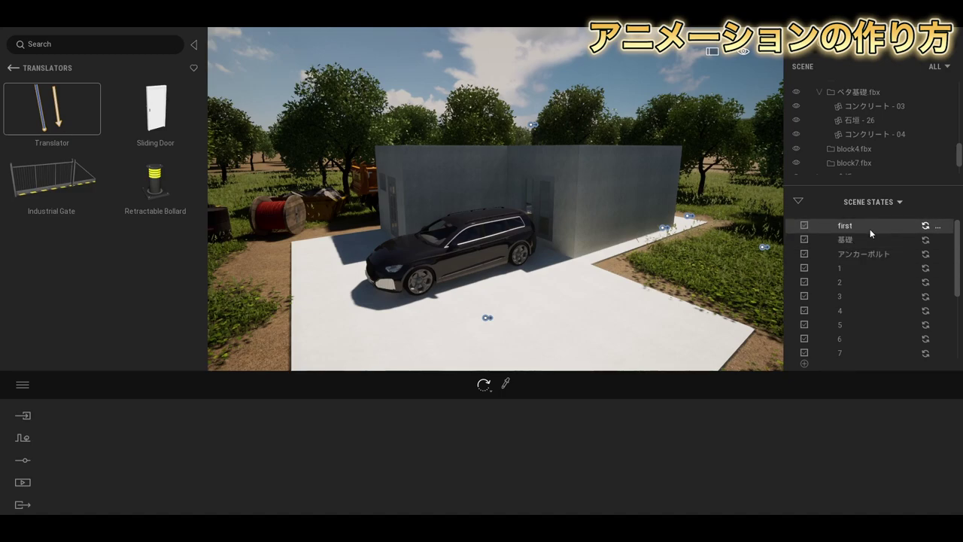
pyautogui.scroll(-3, 870, 249)
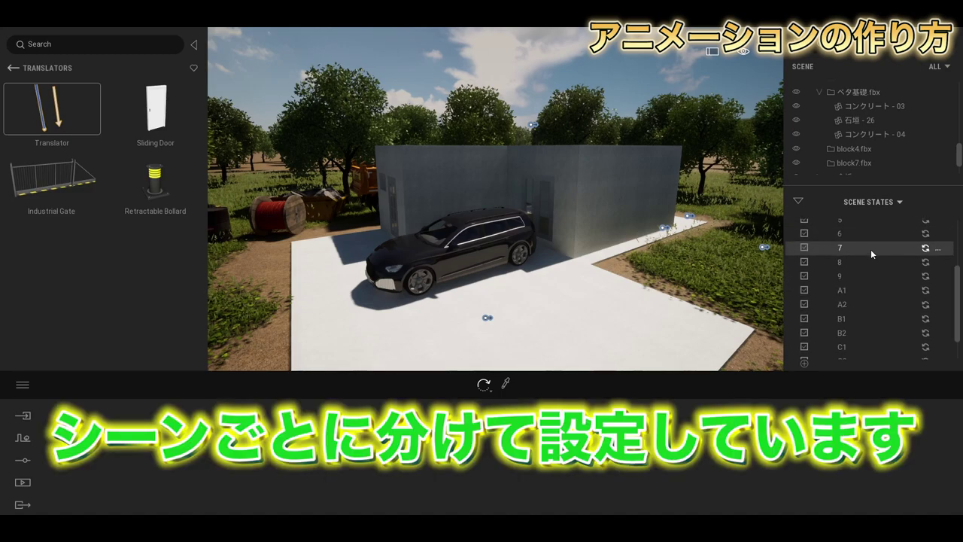
pyautogui.scroll(-1, 868, 249)
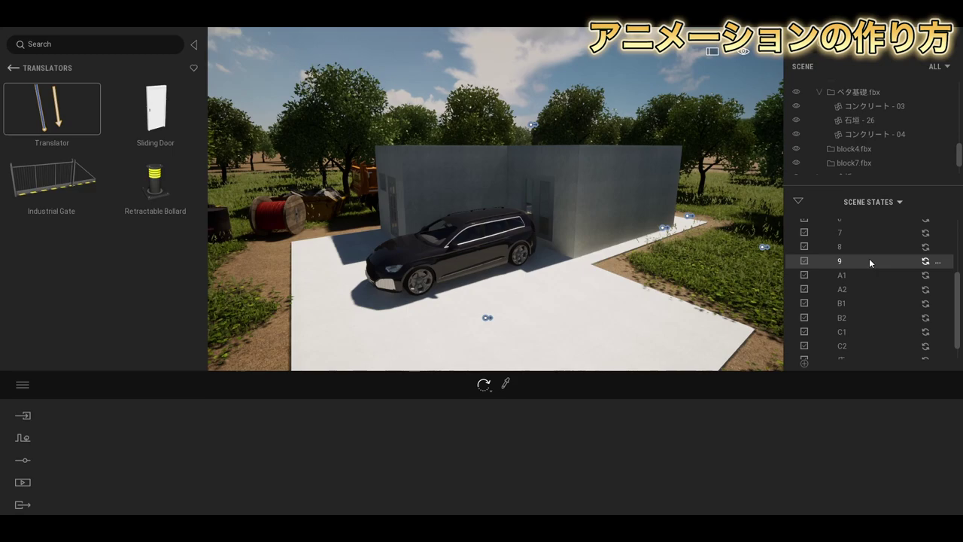
pyautogui.click(875, 262)
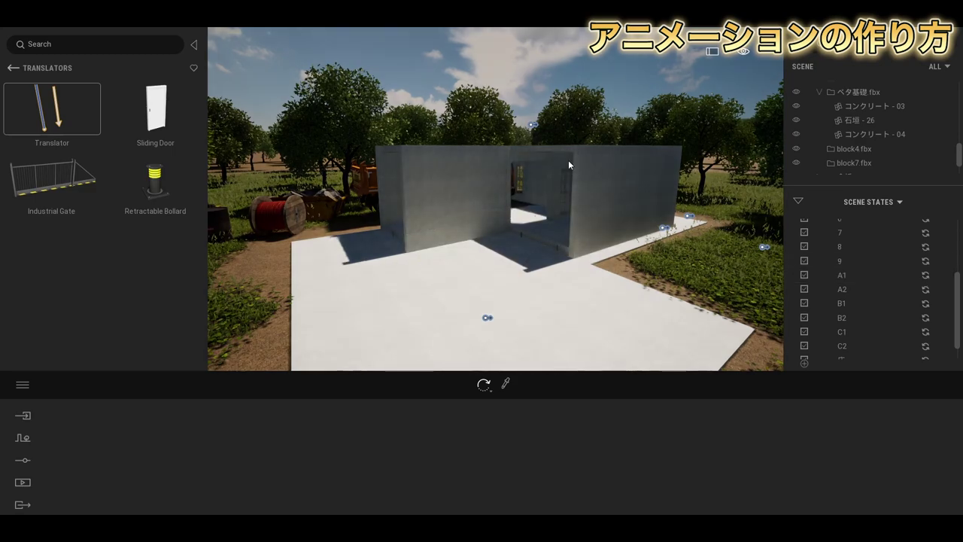
# - Examine the house in scene state 9 from above and from the paved front side
pyautogui.scroll(2, 533, 214)
pyautogui.moveTo(533, 214); pyautogui.dragTo(397, 238, button='right')
pyautogui.scroll(-5, 544, 203)
pyautogui.moveTo(545, 203); pyautogui.dragTo(453, 243, button='right')
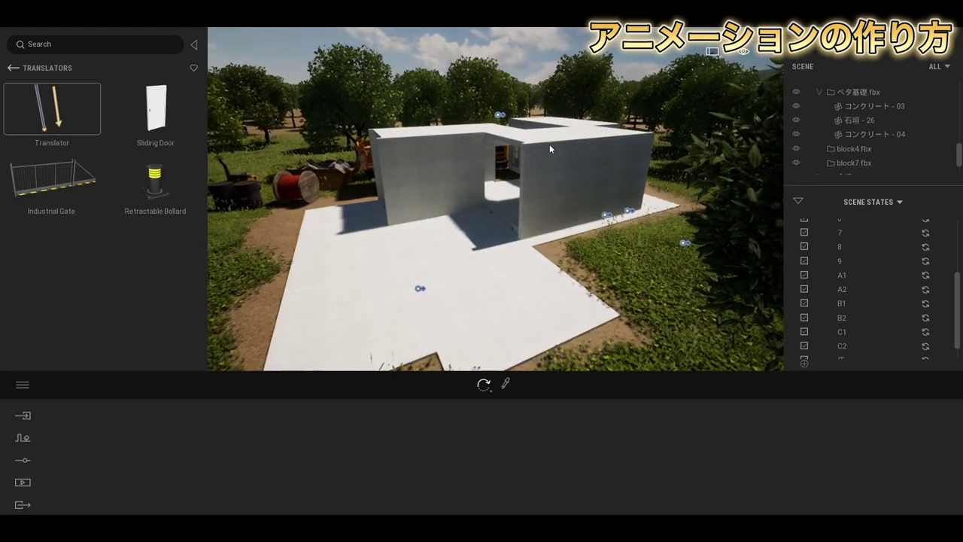
pyautogui.moveTo(469, 135); pyautogui.dragTo(494, 170)
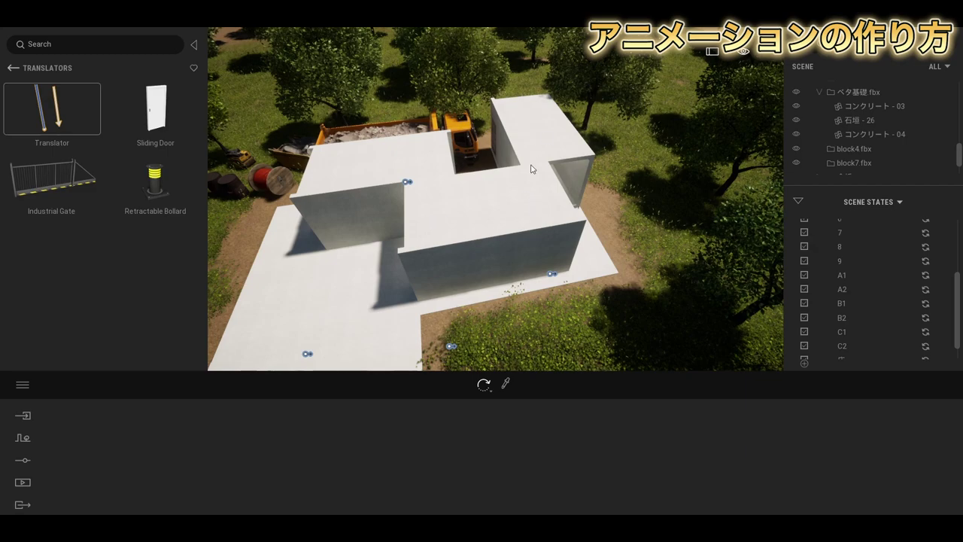
pyautogui.scroll(1, 533, 104)
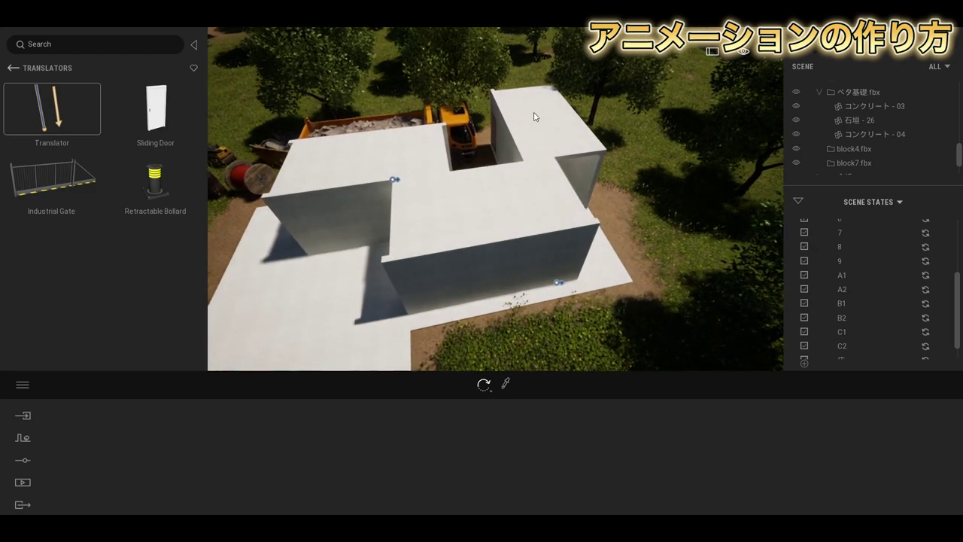
pyautogui.scroll(2, 447, 237)
pyautogui.keyDown('shift'); pyautogui.moveTo(447, 236); pyautogui.dragTo(467, 217, button='middle'); pyautogui.keyUp('shift')
pyautogui.scroll(-3, 586, 197)
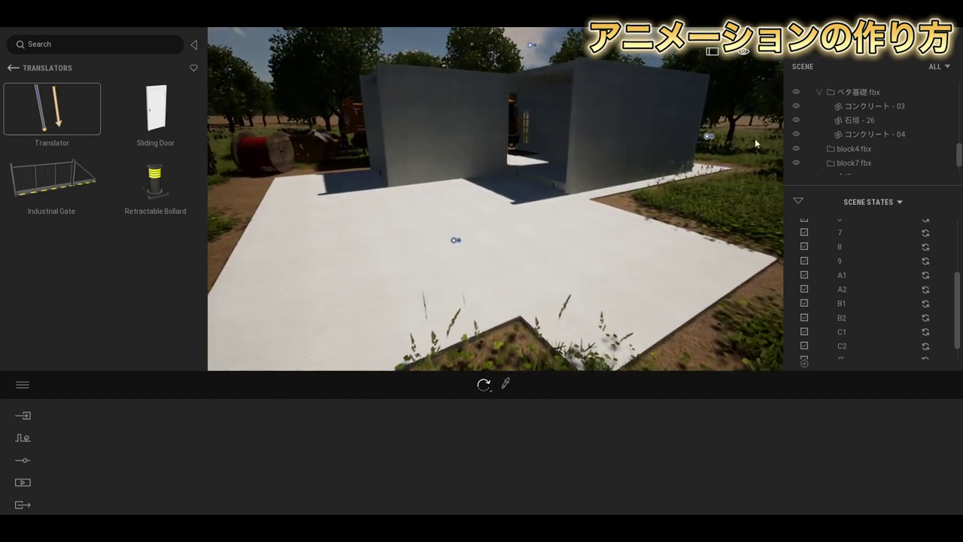
# - Turn on the Trigger option for the Translator of wall block 5
pyautogui.click(631, 125)
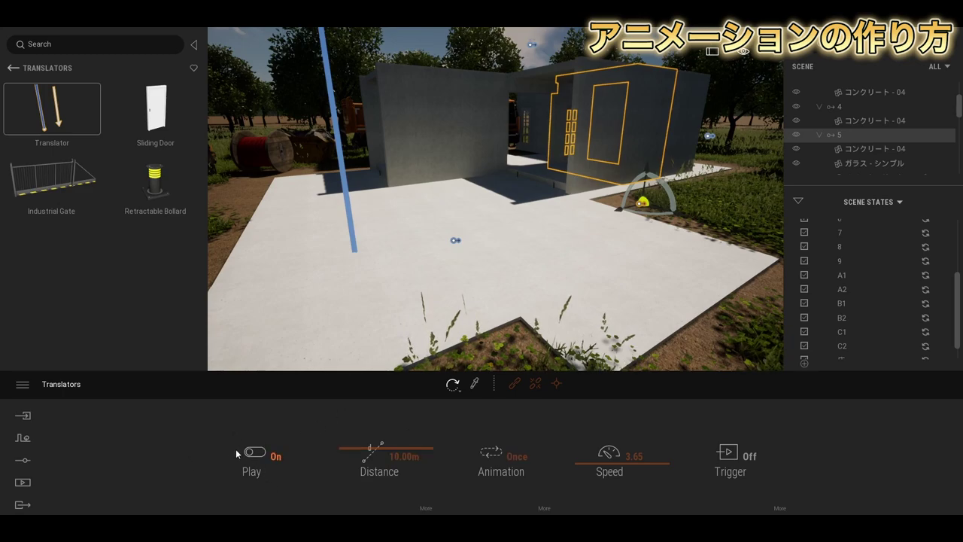
pyautogui.click(719, 454)
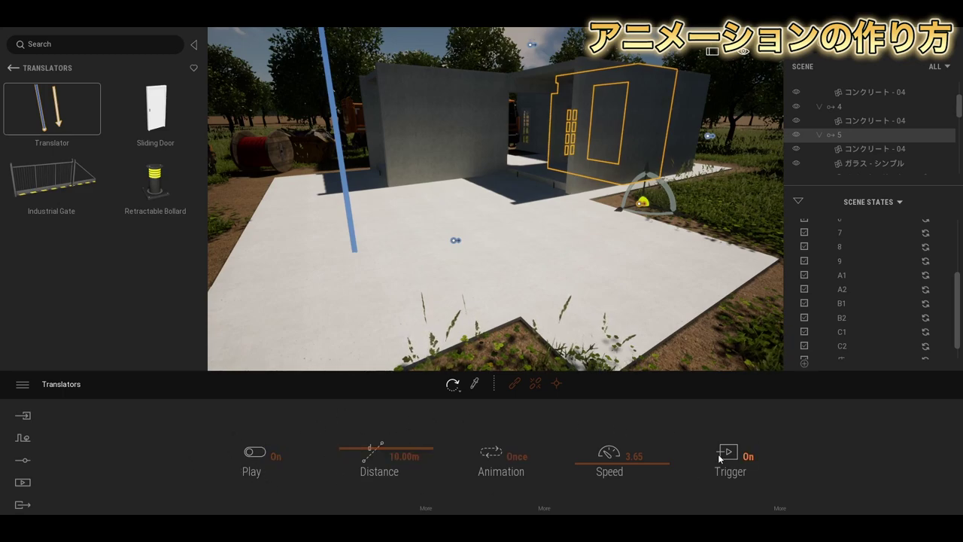
pyautogui.scroll(-5, 563, 269)
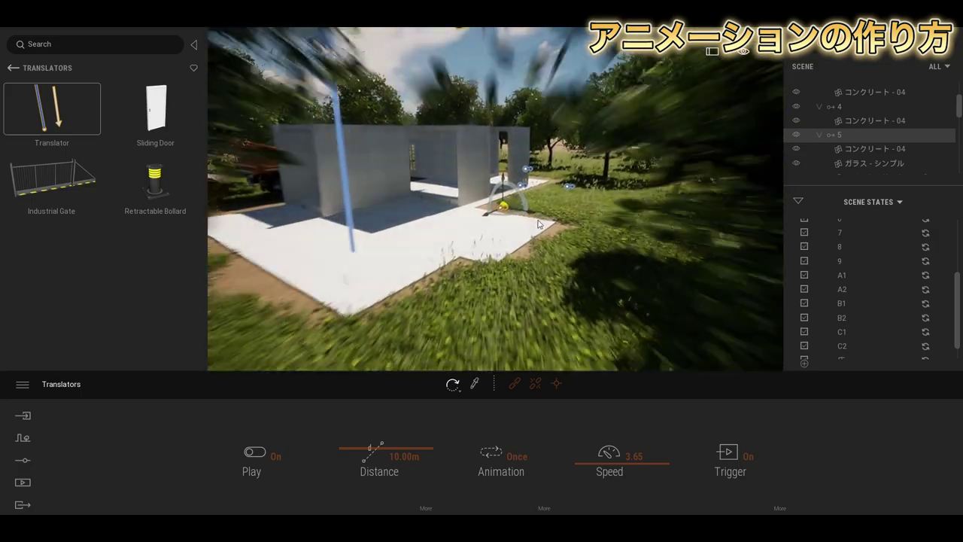
pyautogui.scroll(5, 478, 166)
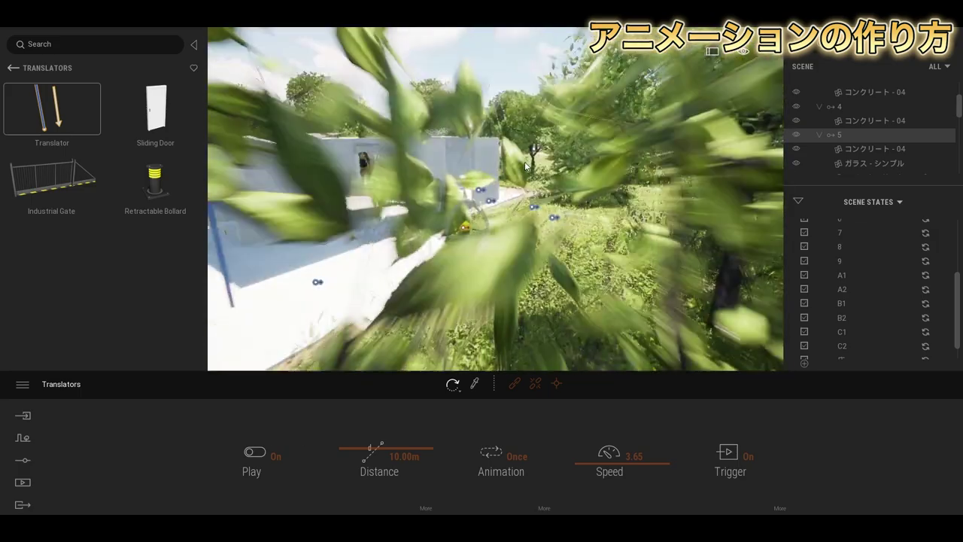
# - Inspect the house's concrete walls and the Translator settings of wall block 2, and clear the selection
pyautogui.scroll(-3, 489, 214)
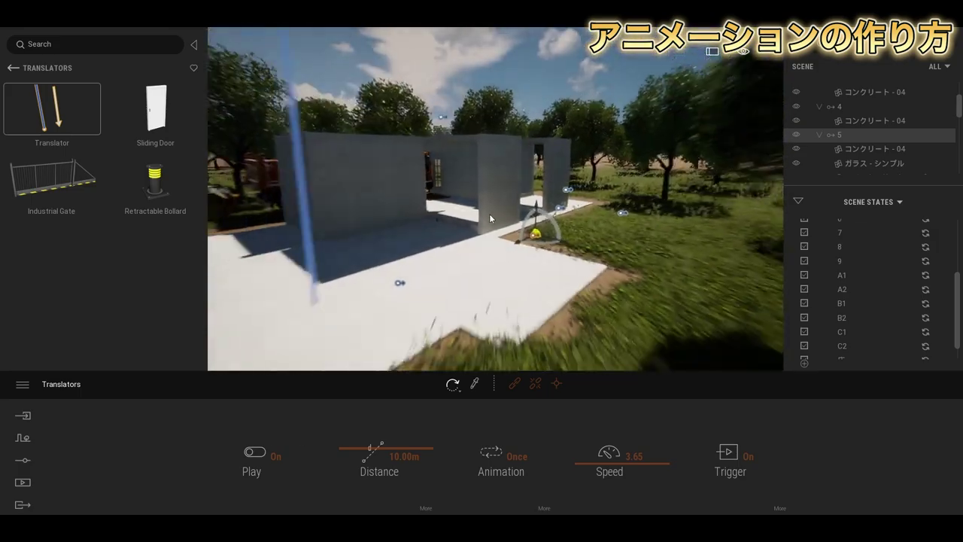
pyautogui.moveTo(489, 214); pyautogui.dragTo(479, 195, button='right')
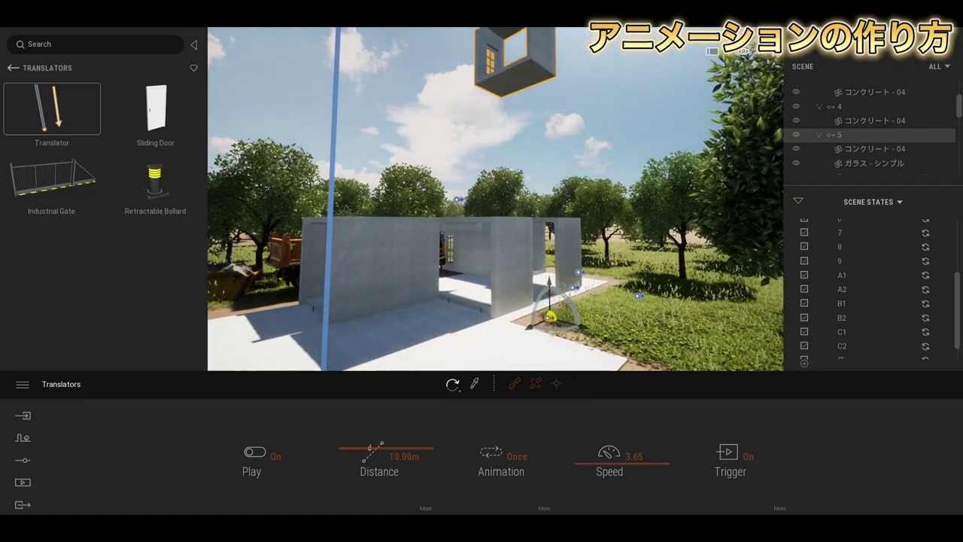
pyautogui.click(514, 252)
pyautogui.click(418, 247)
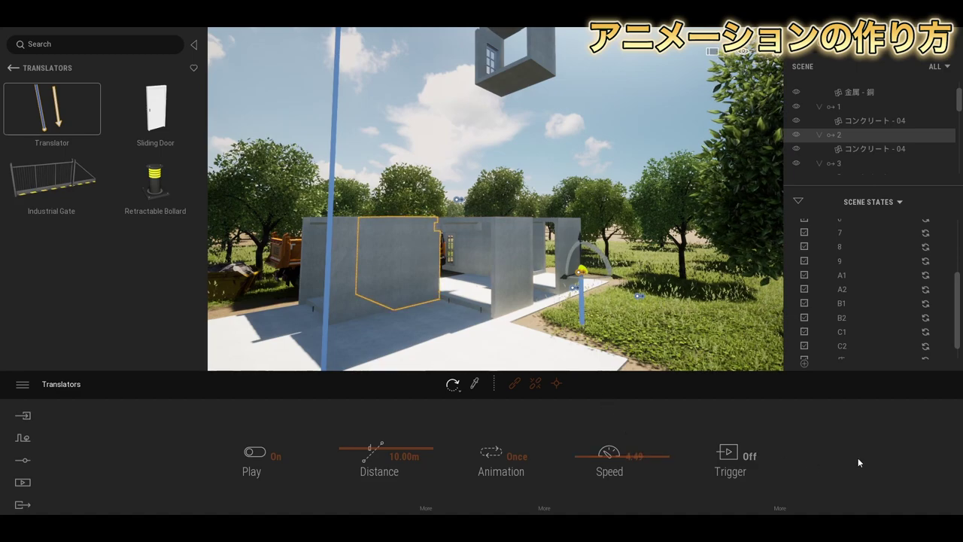
pyautogui.press('Escape')
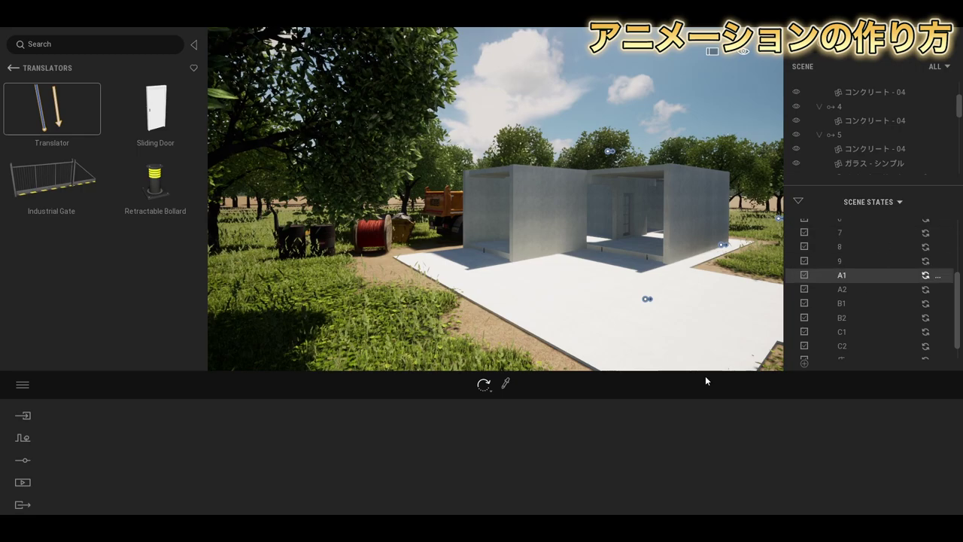
# - Open Video12 from the project's saved videos and preview its playback
pyautogui.click(24, 482)
pyautogui.click(484, 461)
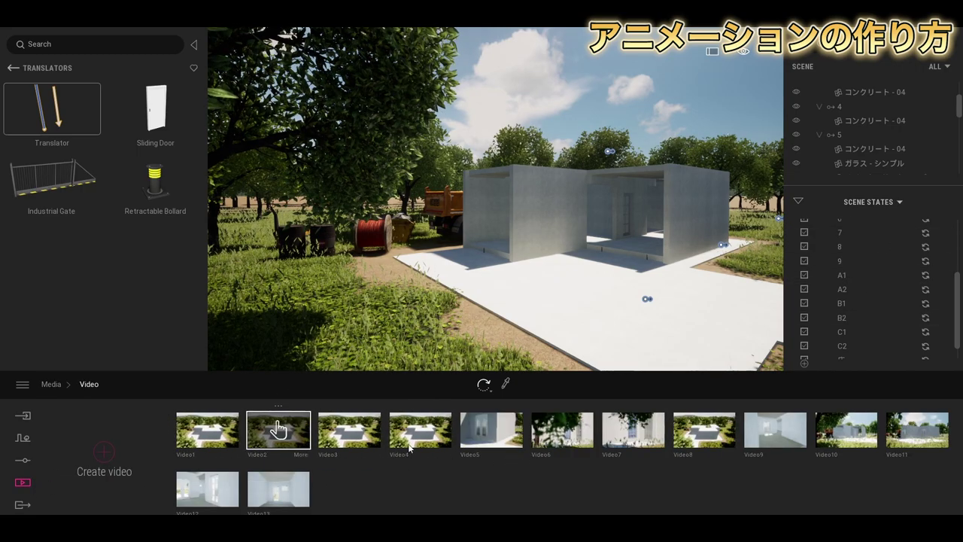
pyautogui.click(206, 489)
pyautogui.click(560, 384)
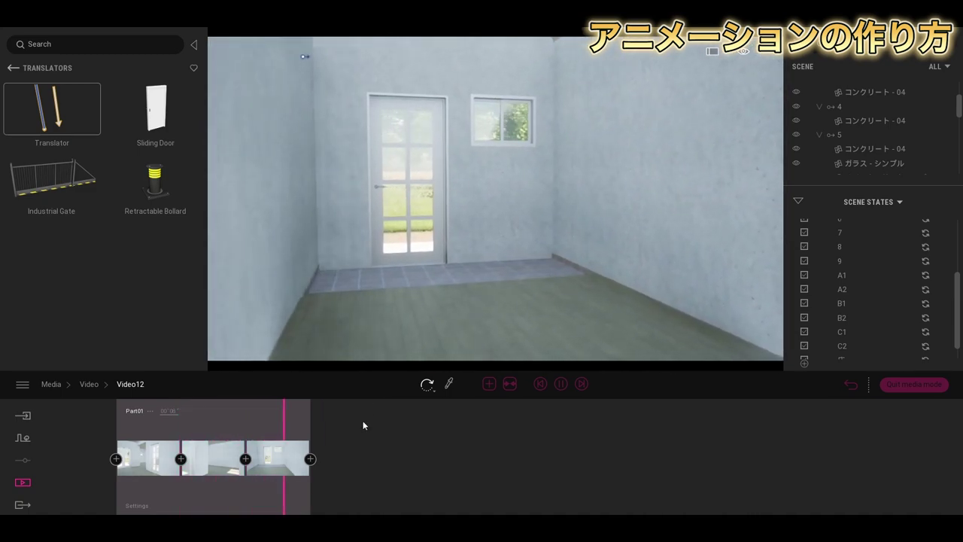
# - Examine the Scene state options in the camera settings of Video12's Part01, and return to the timeline
pyautogui.click(139, 505)
pyautogui.click(658, 459)
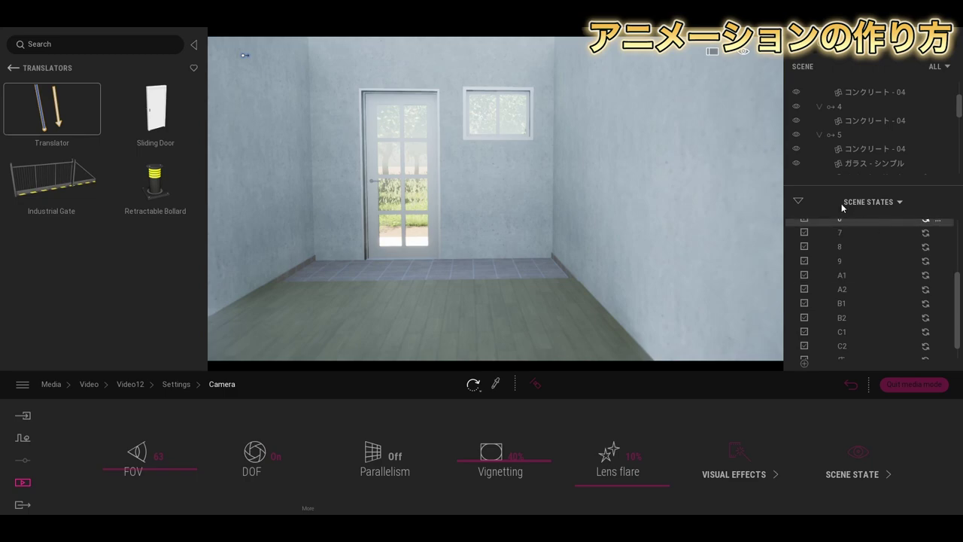
pyautogui.scroll(5, 904, 254)
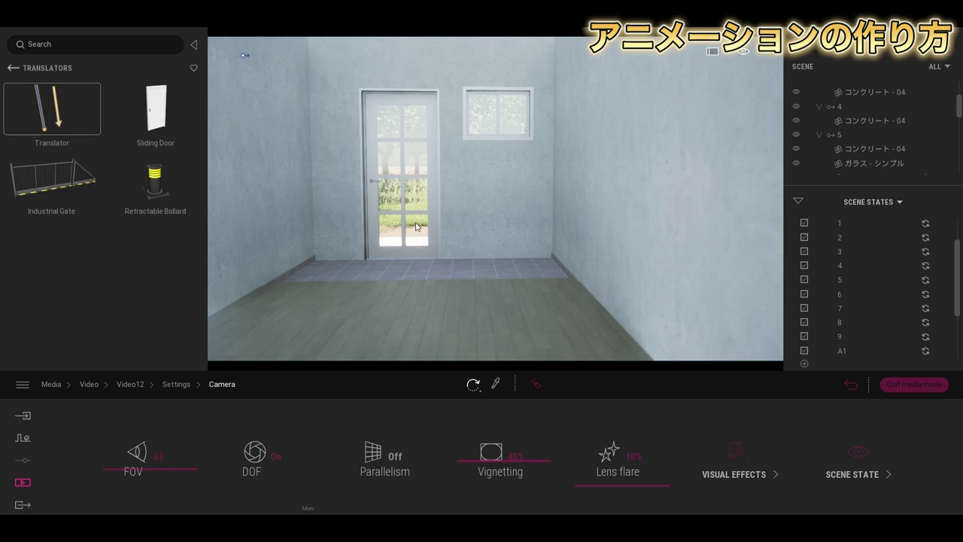
pyautogui.click(853, 472)
pyautogui.click(506, 467)
pyautogui.scroll(-5, 501, 368)
pyautogui.click(501, 368)
pyautogui.click(182, 382)
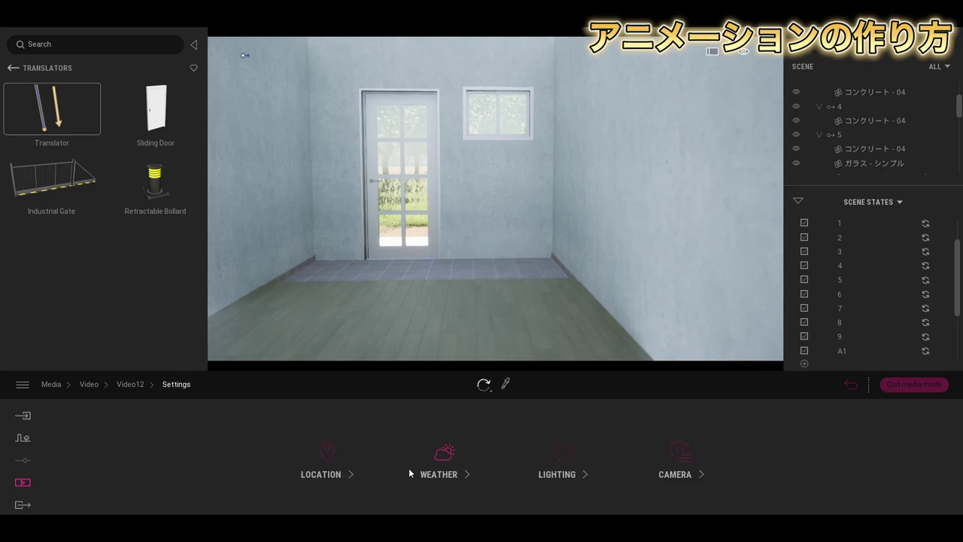
pyautogui.click(121, 388)
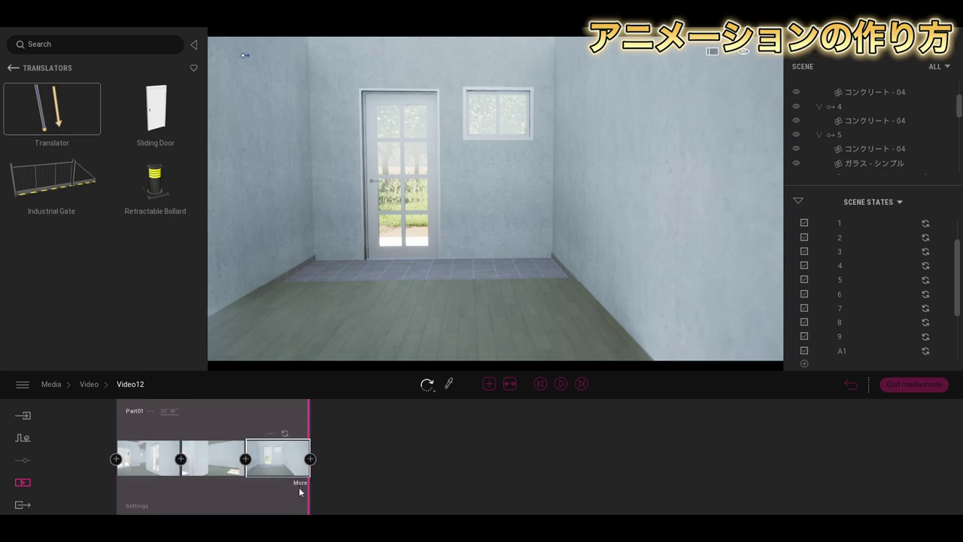
# - Check the Scene state in the camera settings of Video12's third clip, and return to the timeline
pyautogui.click(300, 486)
pyautogui.click(680, 465)
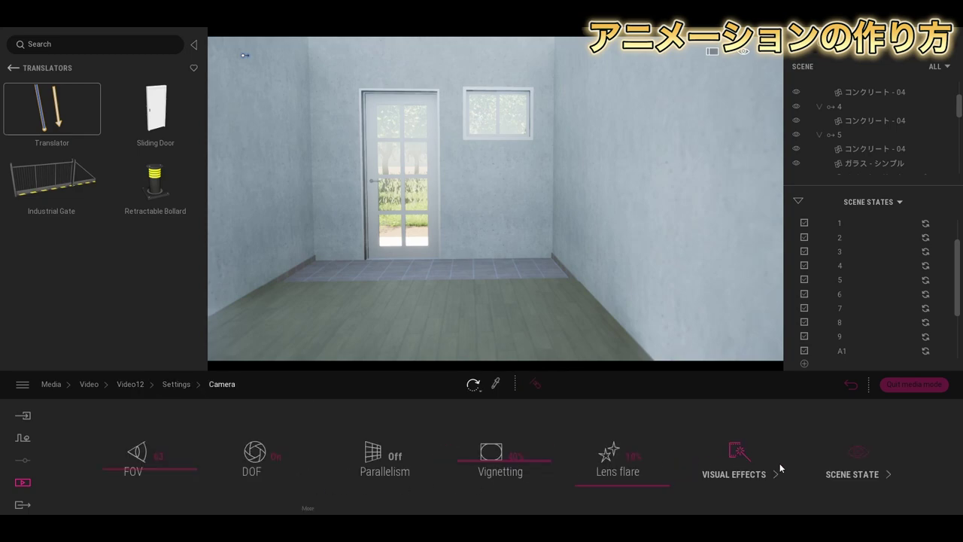
pyautogui.click(851, 472)
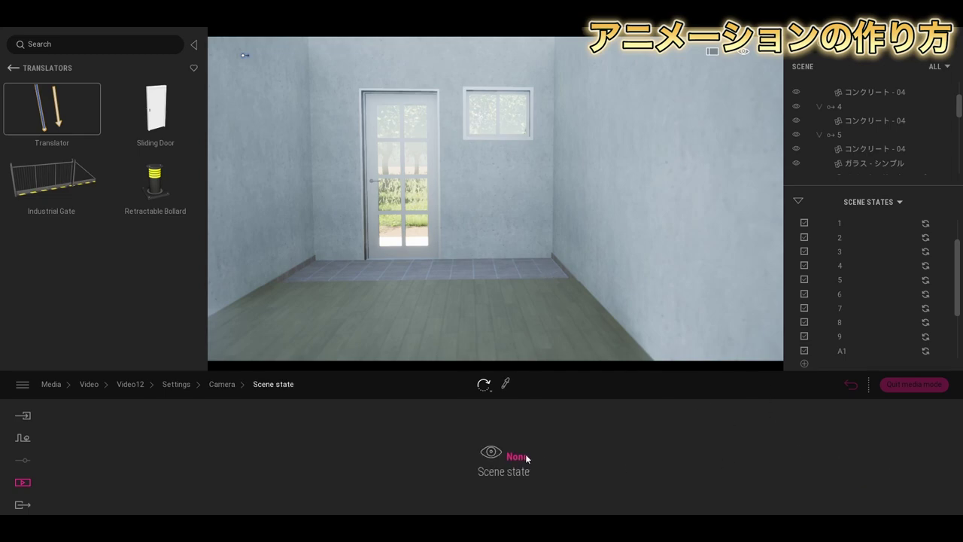
pyautogui.click(225, 385)
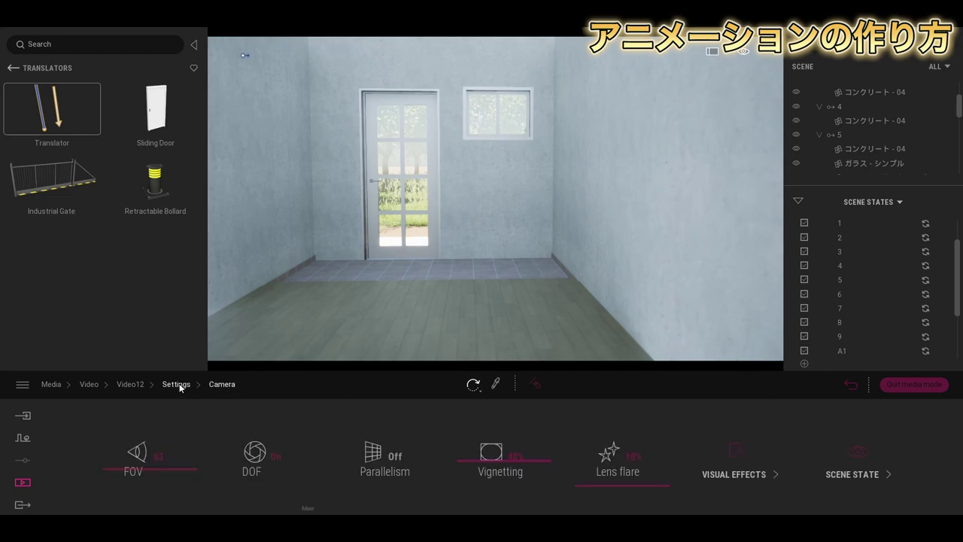
pyautogui.click(177, 385)
pyautogui.click(130, 384)
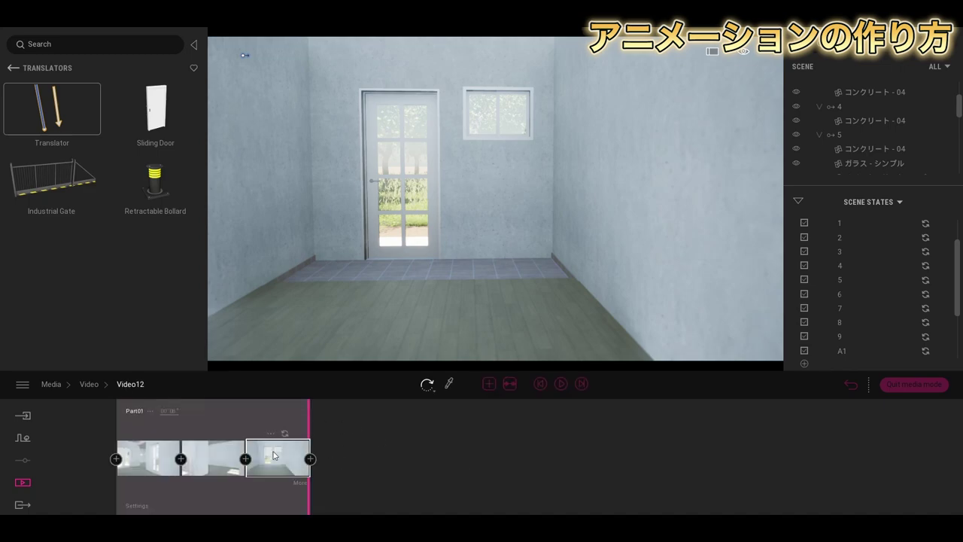
# - Check the Scene state of Video12's first clip, compare it with the 床 and 天井 scene states, and examine the room's ceiling
pyautogui.click(159, 465)
pyautogui.click(170, 484)
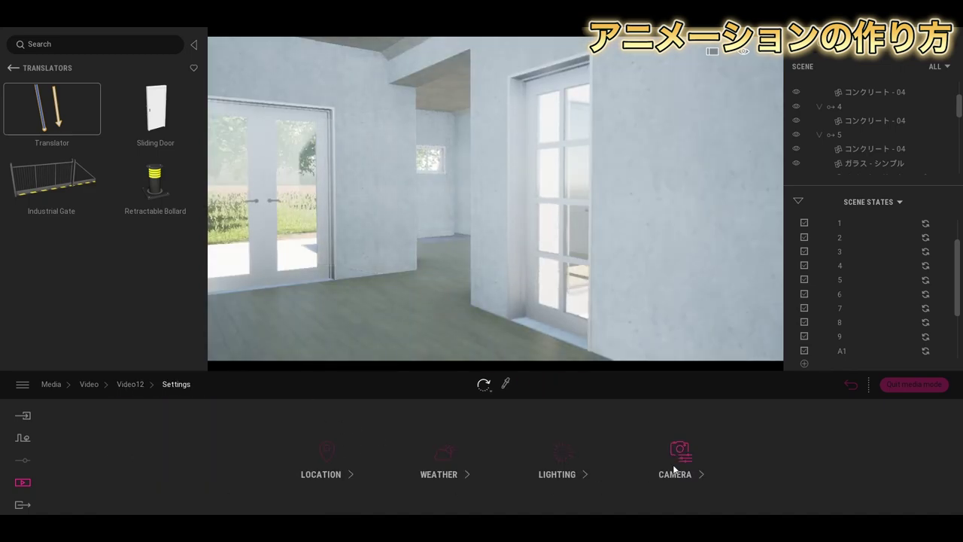
pyautogui.click(662, 470)
pyautogui.click(847, 464)
pyautogui.scroll(-3, 849, 273)
pyautogui.click(848, 270)
pyautogui.click(863, 340)
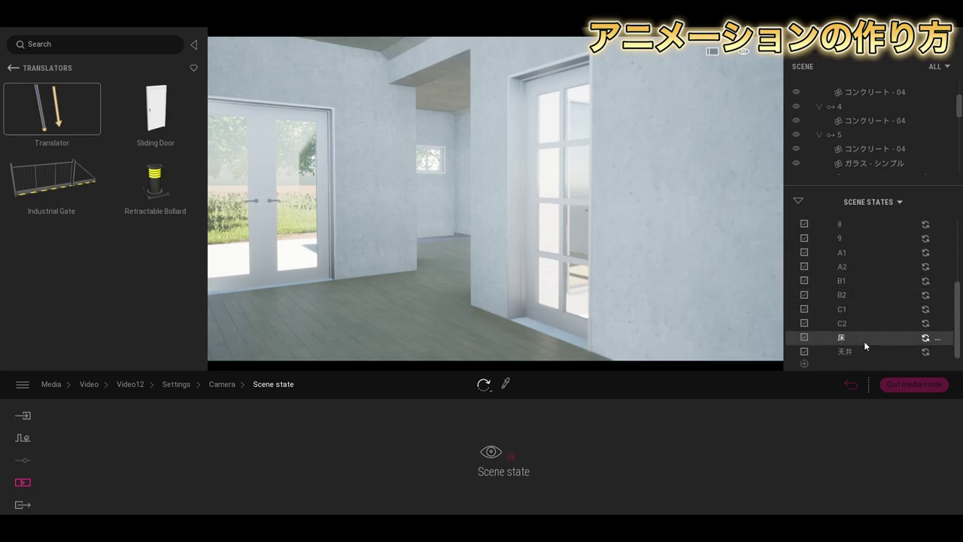
pyautogui.click(871, 352)
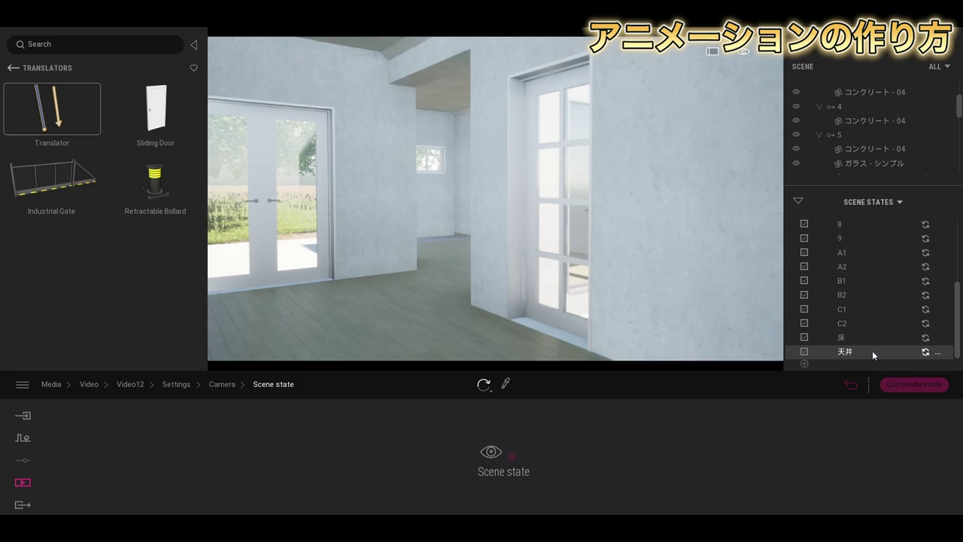
pyautogui.moveTo(463, 180); pyautogui.dragTo(421, 68, button='right')
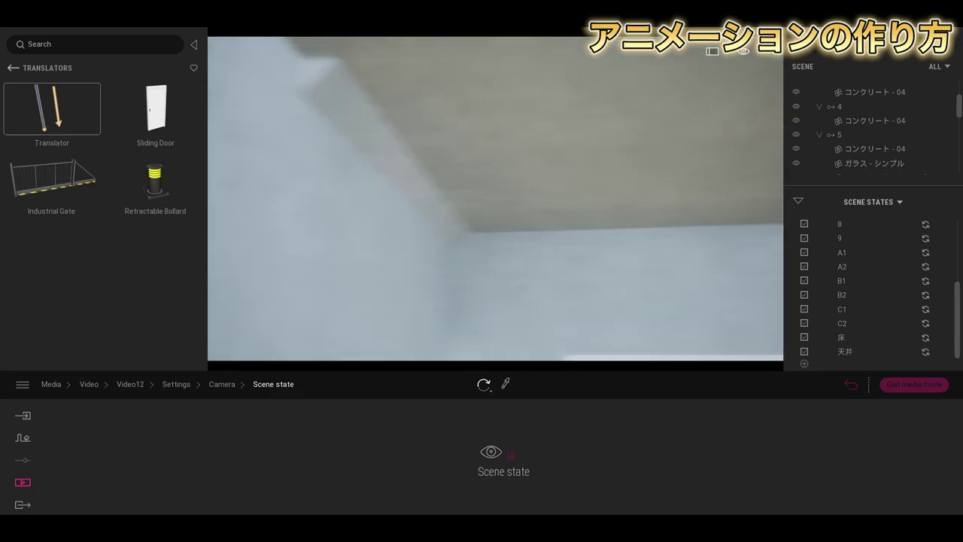
pyautogui.moveTo(454, 175); pyautogui.dragTo(391, 181, button='right')
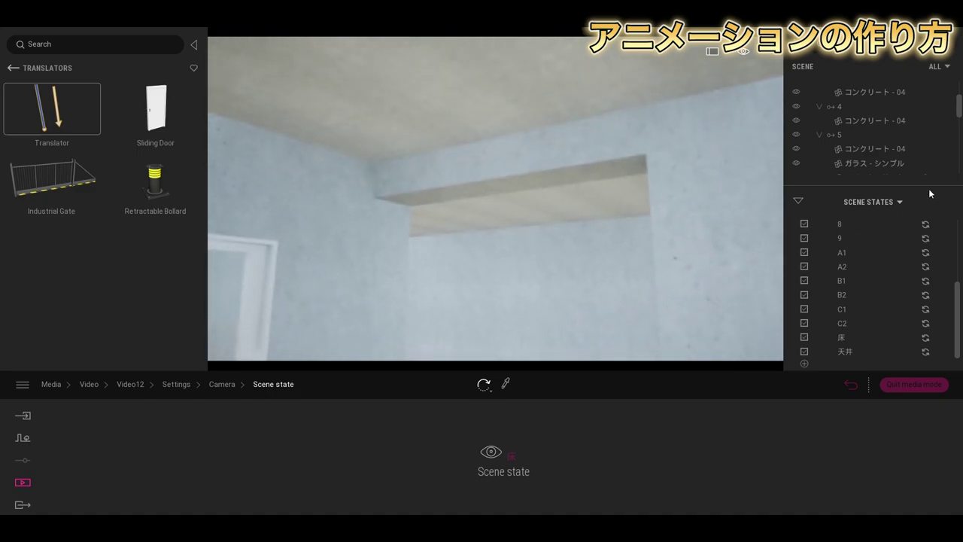
# - Review the Scene state choices for the whole of Part01, and return to the part's settings
pyautogui.click(176, 384)
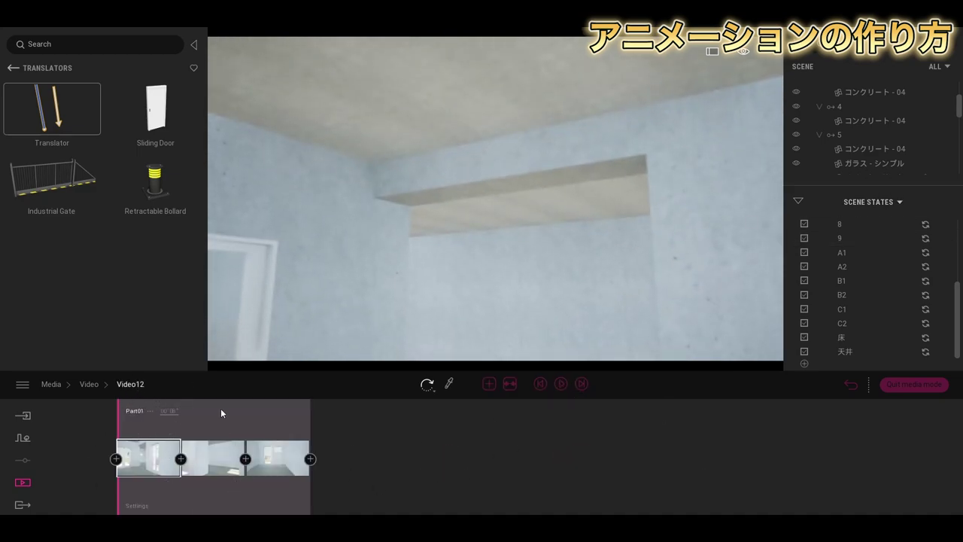
pyautogui.click(137, 507)
pyautogui.click(668, 459)
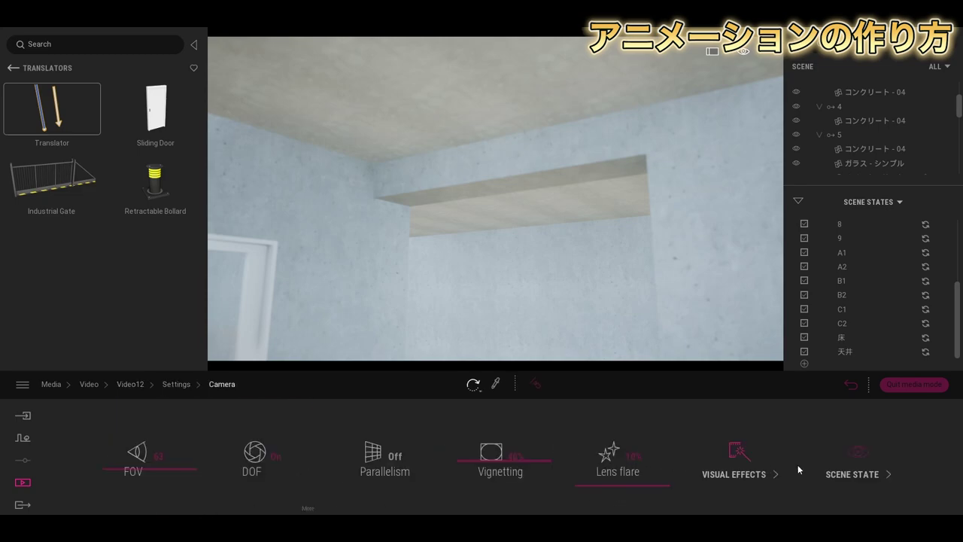
pyautogui.click(844, 457)
pyautogui.click(505, 454)
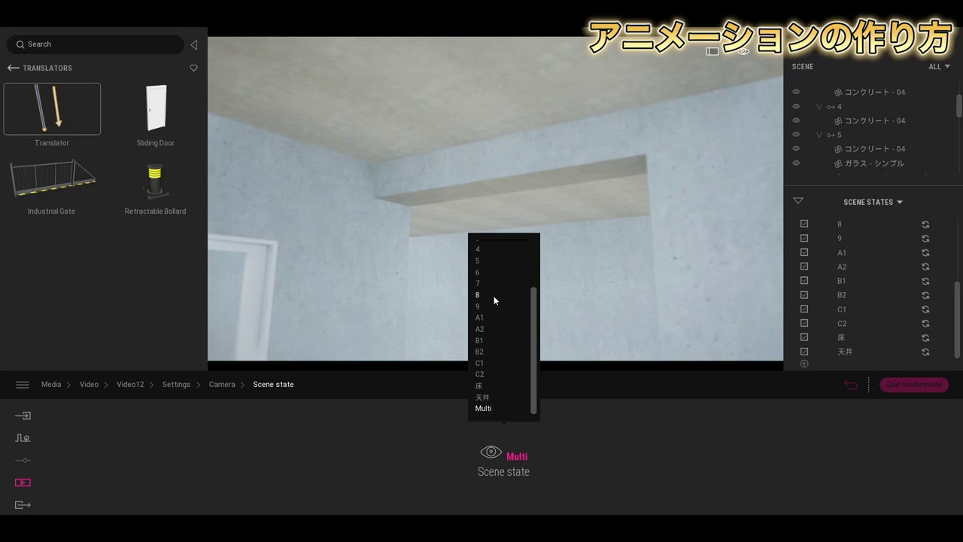
pyautogui.click(494, 294)
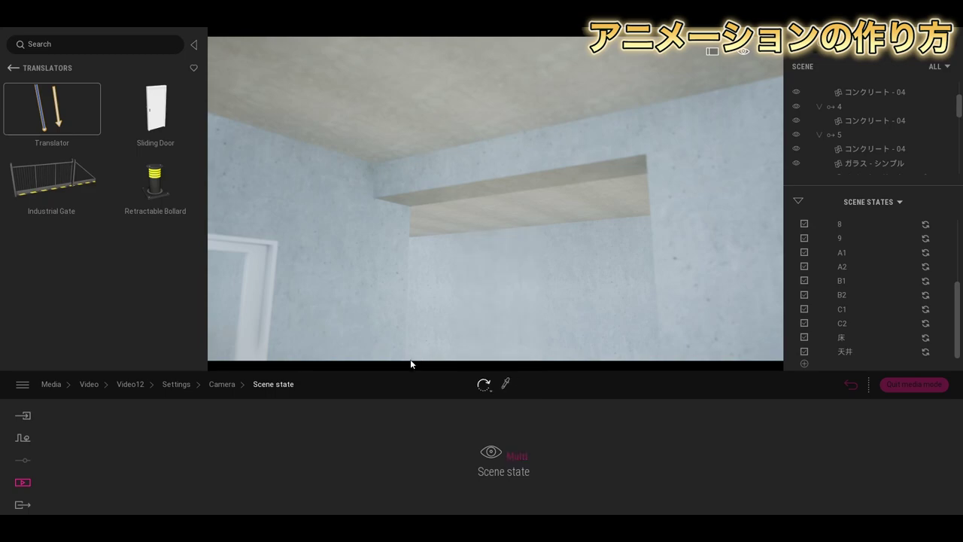
pyautogui.click(180, 385)
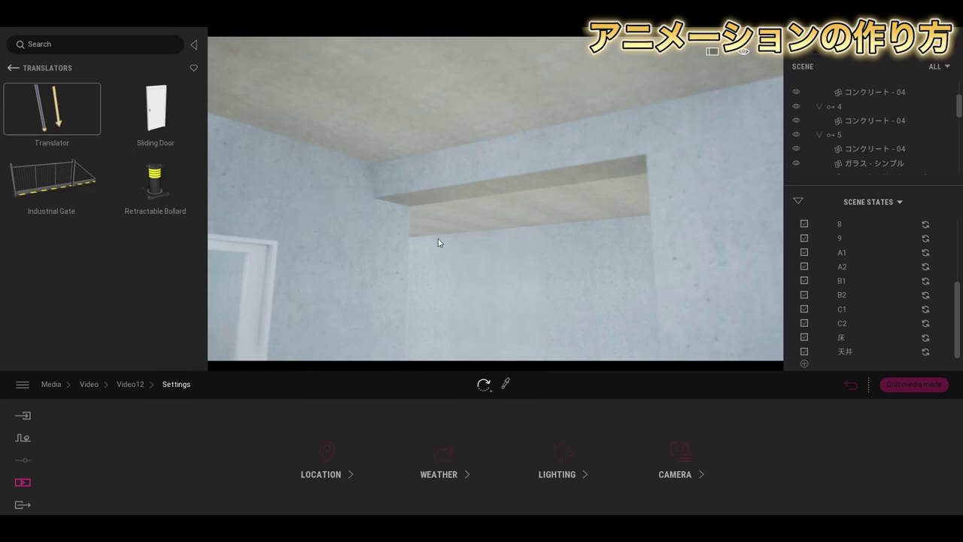
# - Quit media mode, view the list of videos available for export, and close it without selecting any
pyautogui.click(914, 385)
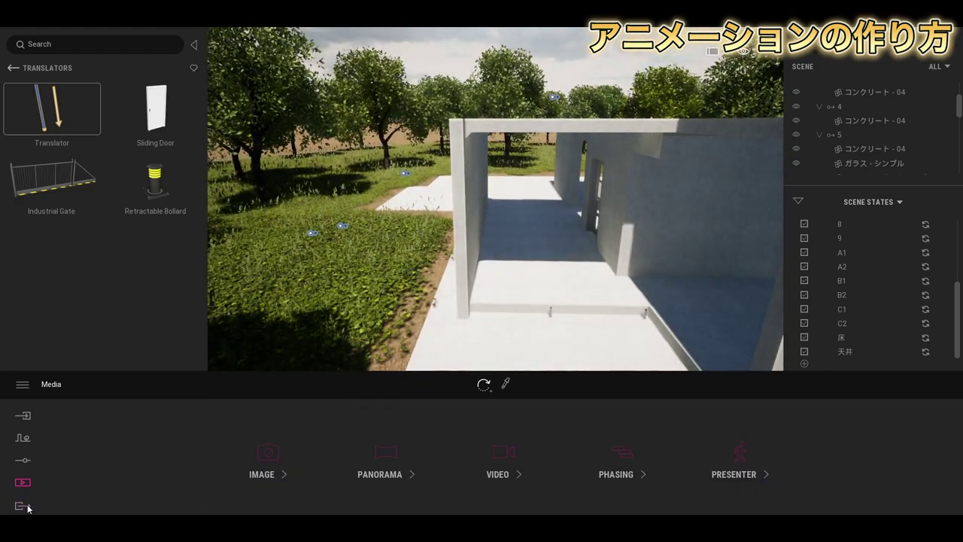
pyautogui.click(23, 505)
pyautogui.click(435, 455)
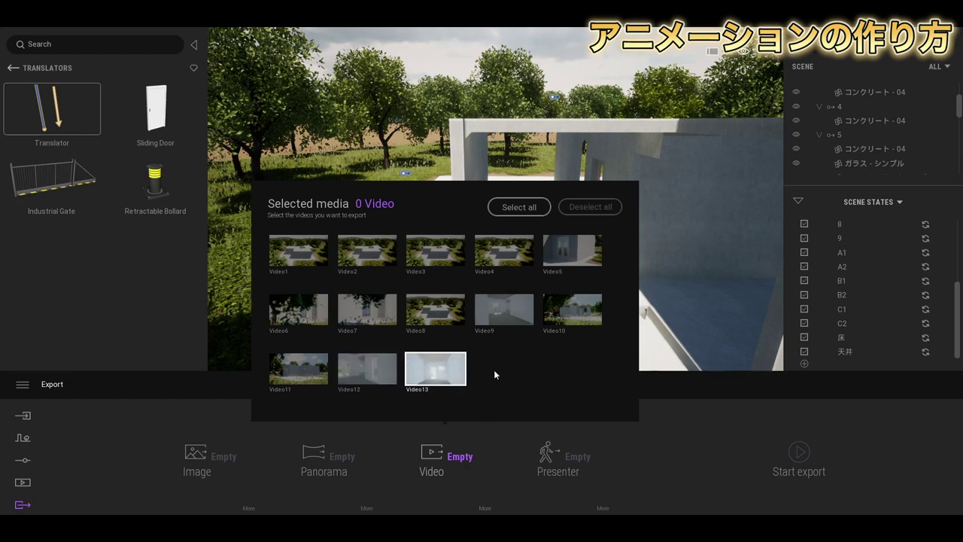
pyautogui.click(663, 464)
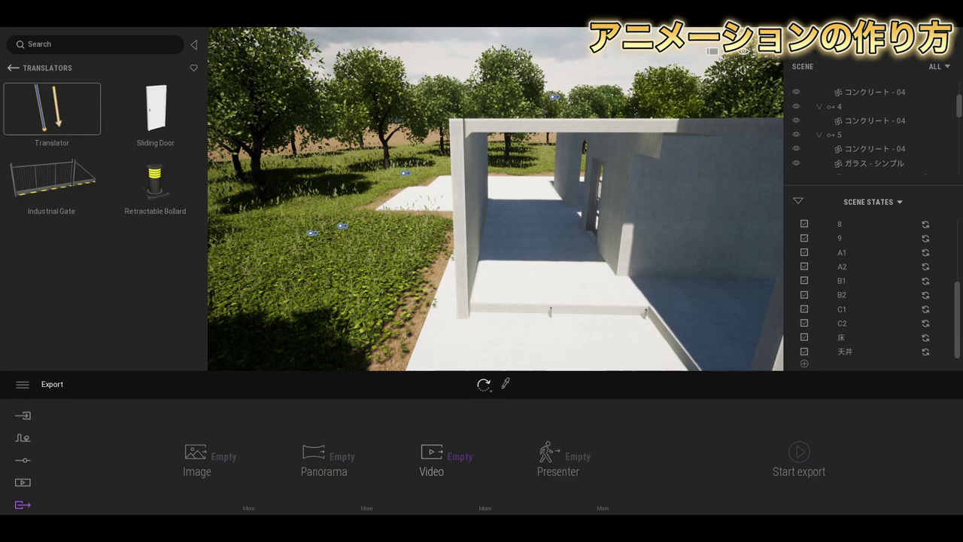
pyautogui.scroll(-3, 411, 293)
pyautogui.moveTo(411, 293); pyautogui.dragTo(425, 279, button='middle')
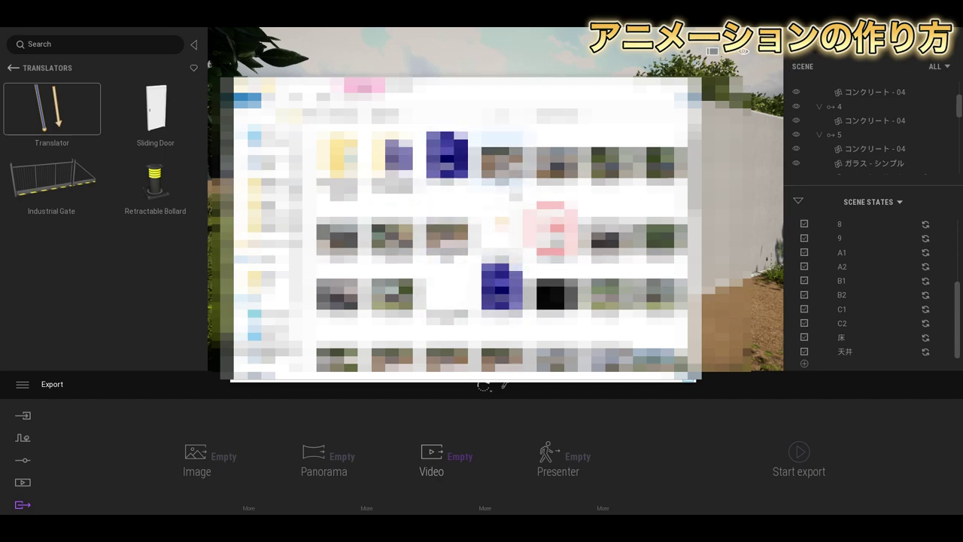
# - Open a rendered image from the file folder and page through the media from Image6.png to Video3.mp4 in Photos
pyautogui.doubleClick(395, 159)
pyautogui.doubleClick(398, 168)
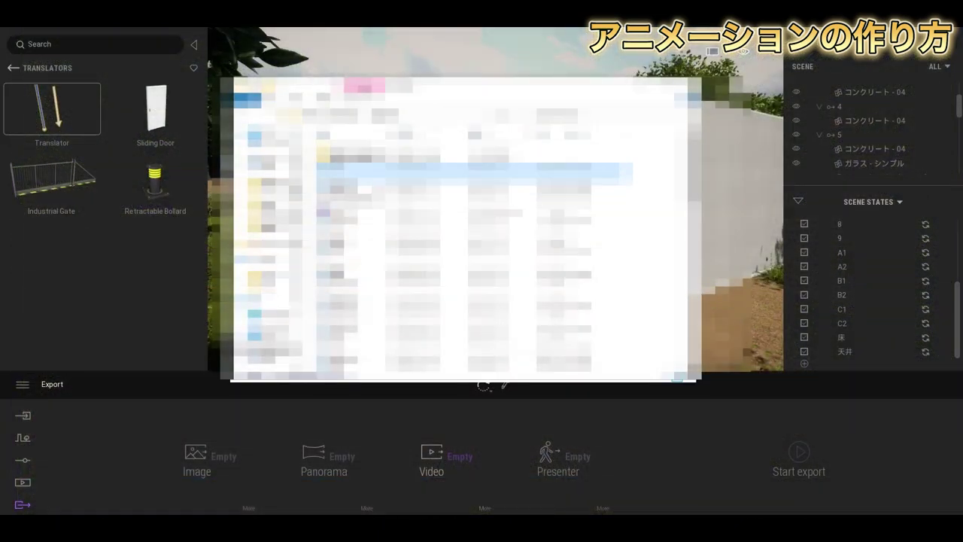
pyautogui.doubleClick(378, 189)
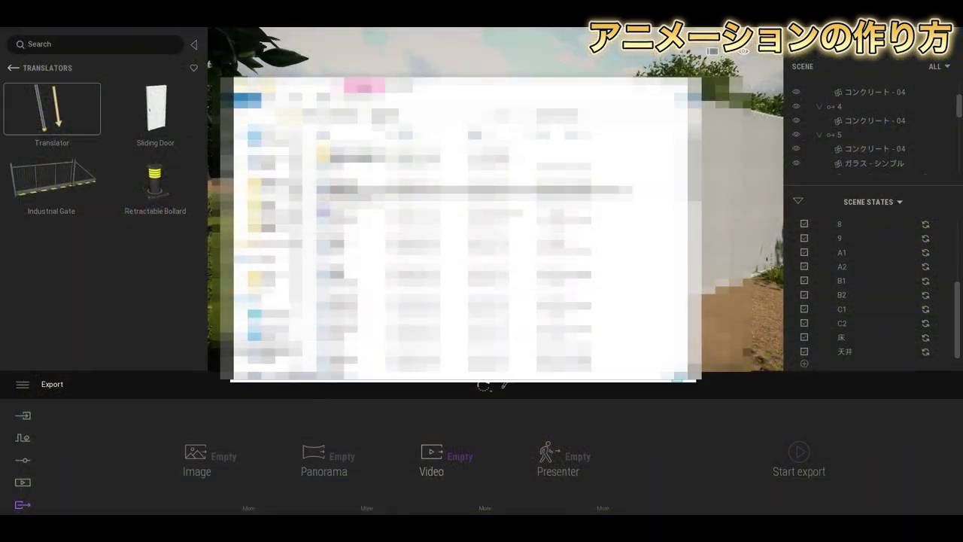
pyautogui.doubleClick(378, 189)
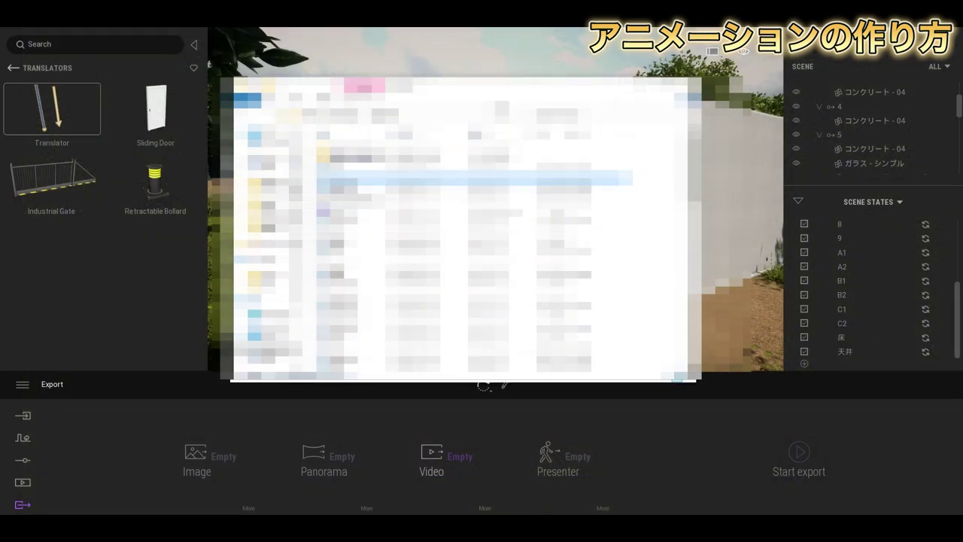
pyautogui.click(364, 222)
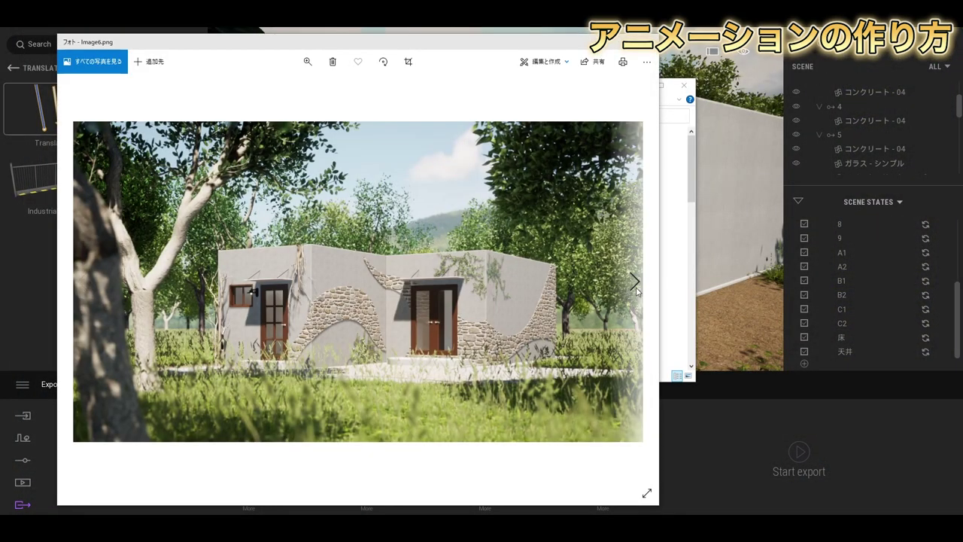
pyautogui.click(636, 289)
pyautogui.click(636, 289)
pyautogui.click(635, 289)
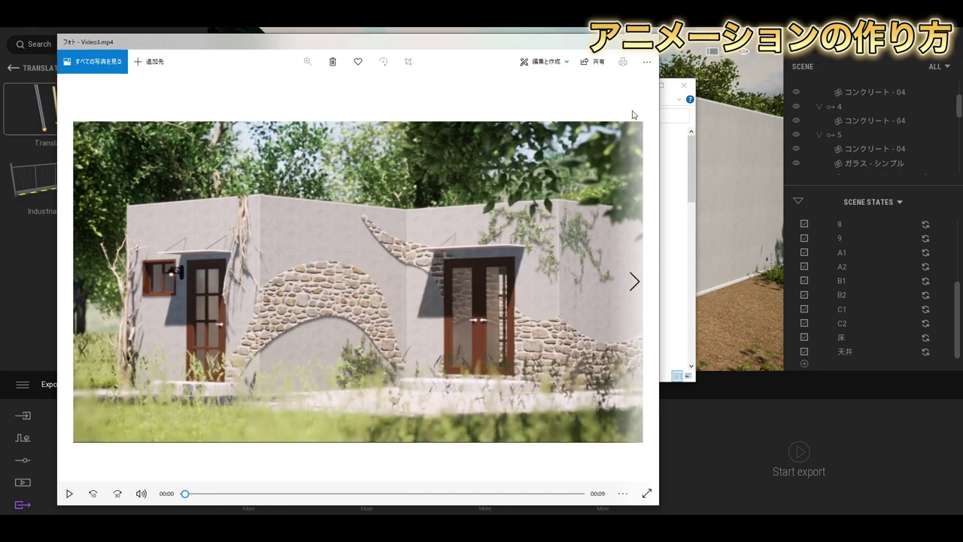
# - Close the photo viewer and open a Video10 clip from the 動画素材 folder
pyautogui.click(646, 40)
pyautogui.doubleClick(376, 255)
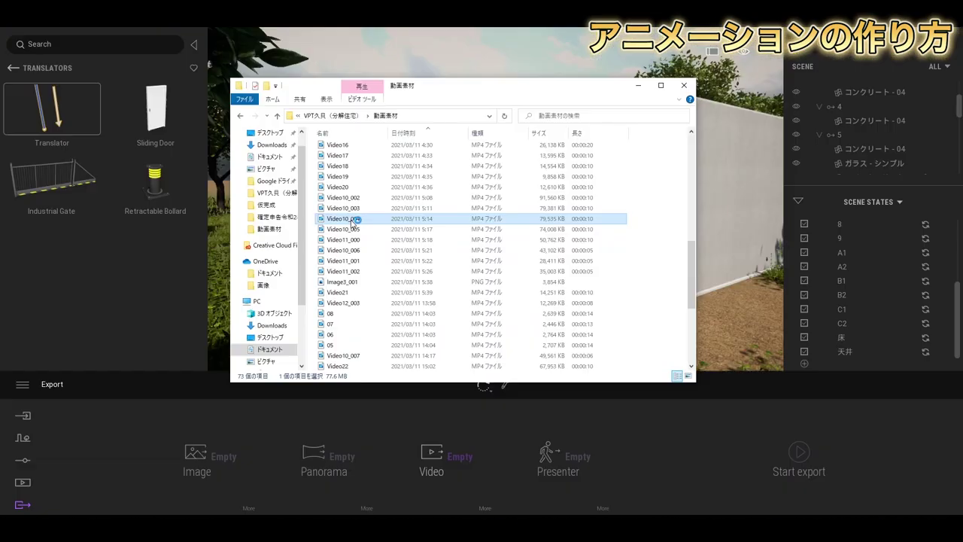
pyautogui.doubleClick(351, 219)
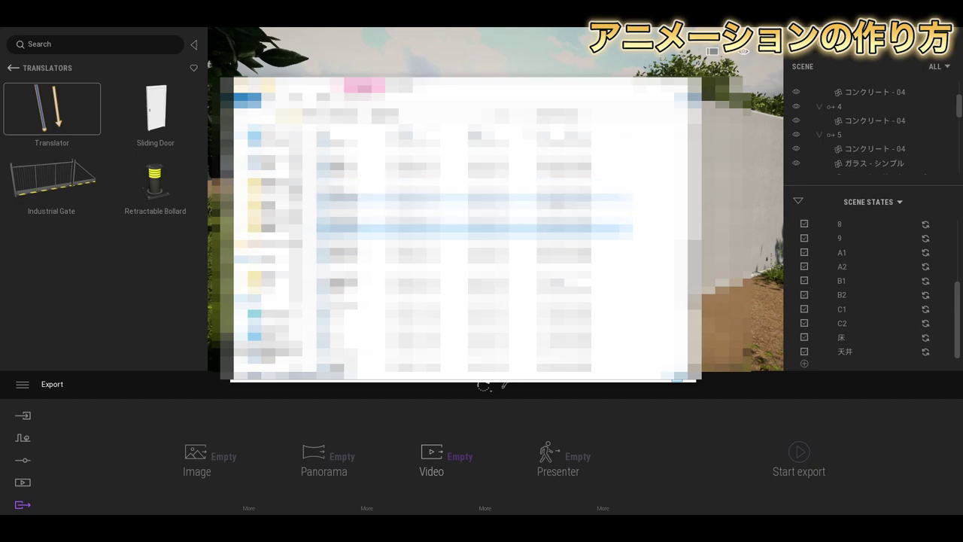
# - Switch to Premiere Pro, look over the Video4_000 sequence, and preview the new03.mp4 clip in it
pyautogui.scroll(-4, 421, 259)
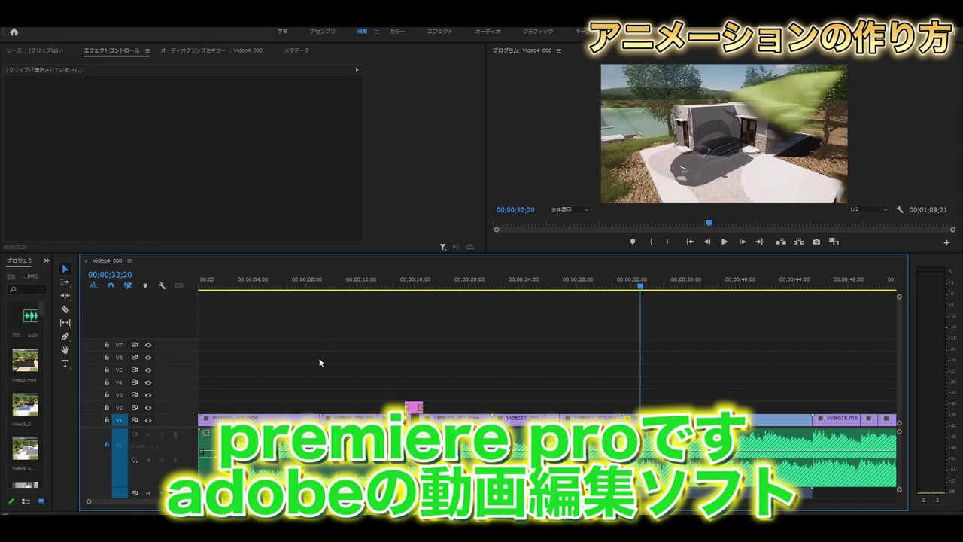
pyautogui.hscroll(10, 361, 373)
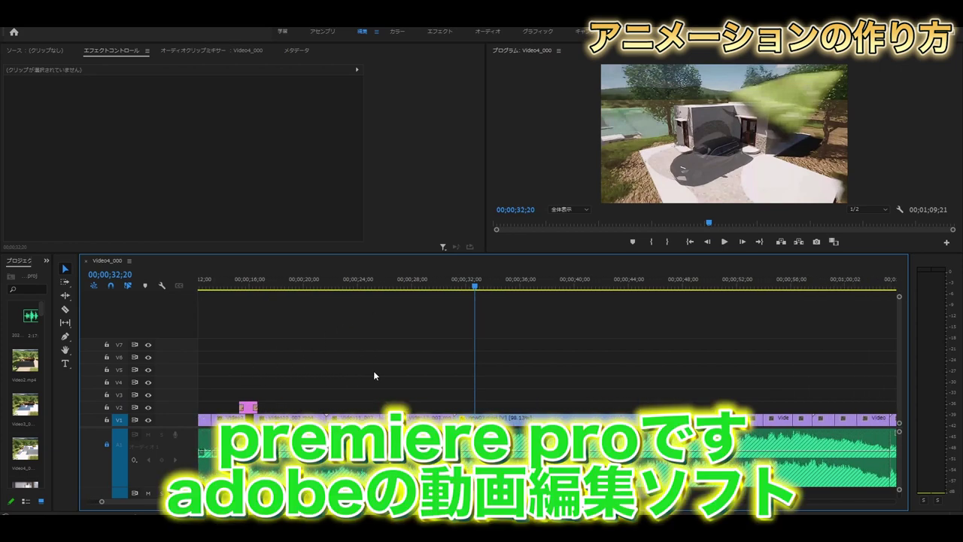
pyautogui.hscroll(-10, 393, 359)
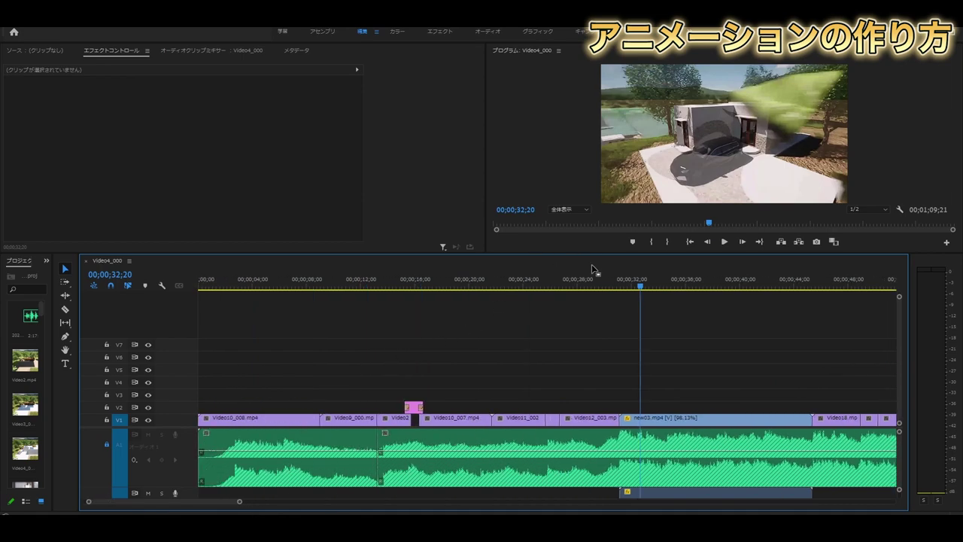
pyautogui.click(632, 285)
pyautogui.hscroll(5, 431, 342)
pyautogui.click(340, 282)
pyautogui.press('space')
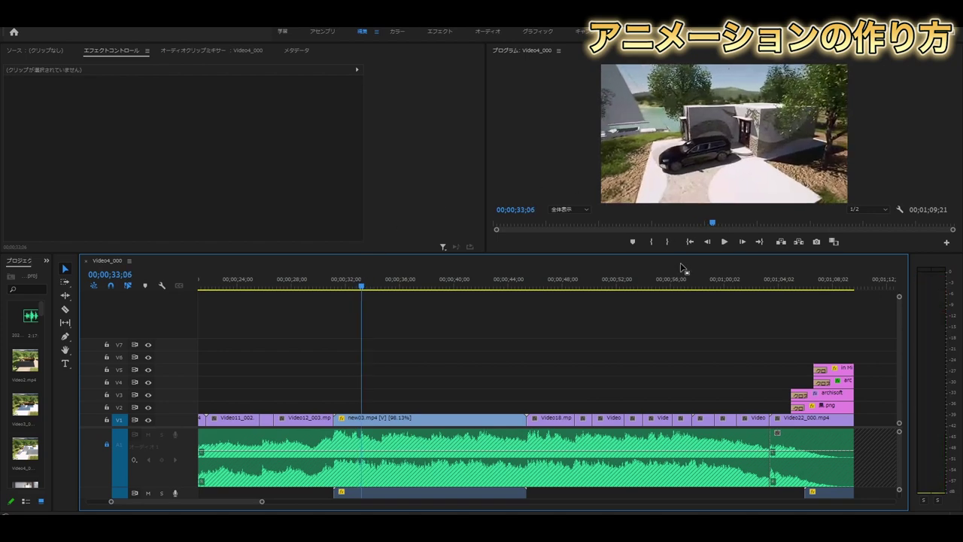
pyautogui.moveTo(360, 288); pyautogui.dragTo(443, 292)
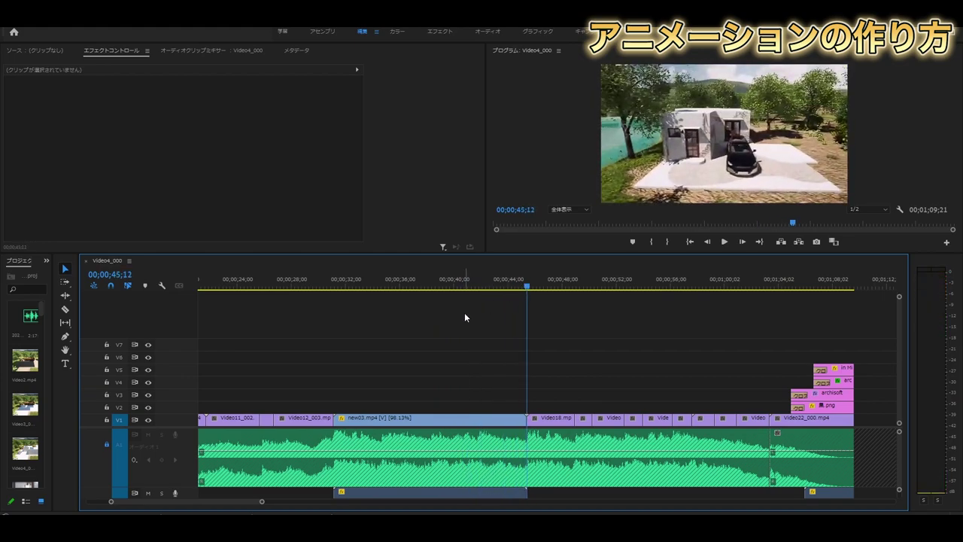
# - Scrub the early part of the sequence up to the concrete still image and back into the preceding clips
pyautogui.scroll(10, 459, 322)
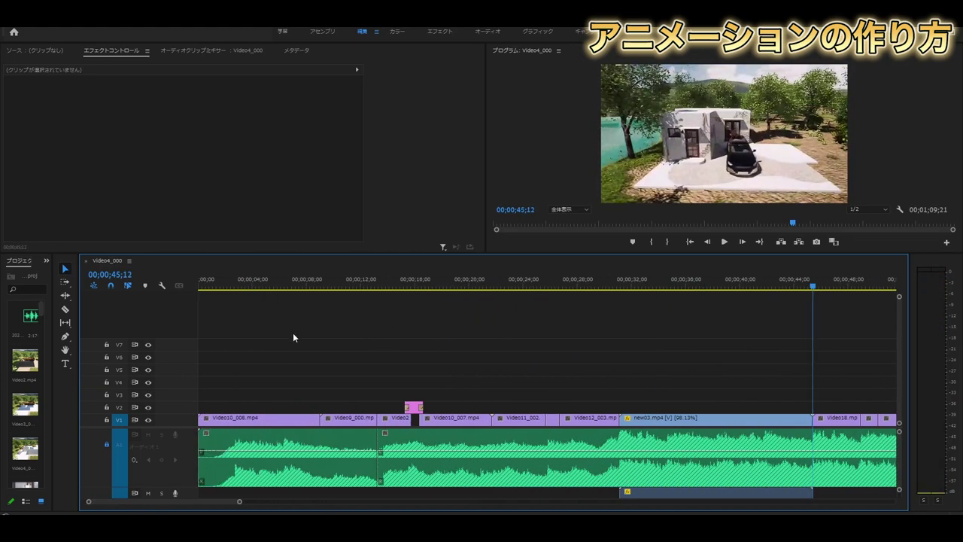
pyautogui.moveTo(258, 286); pyautogui.dragTo(413, 289)
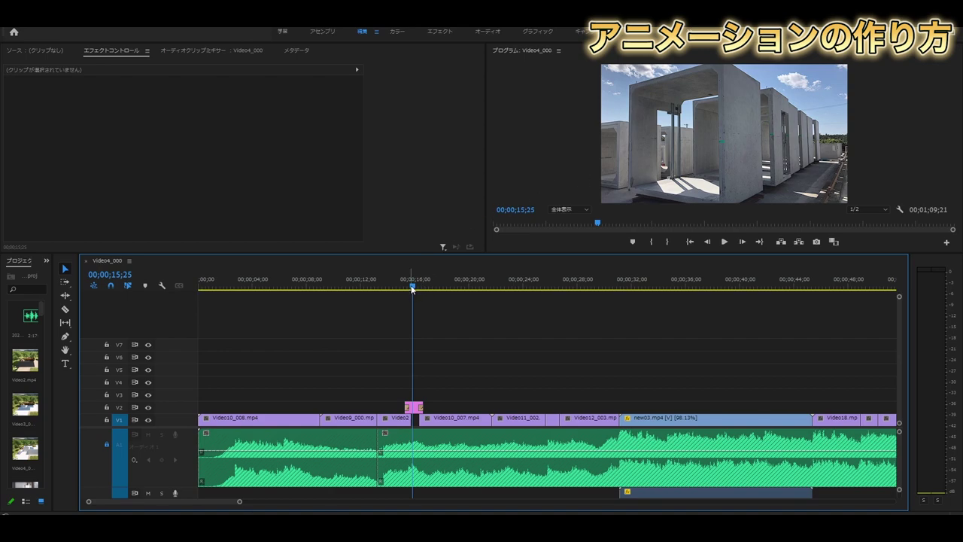
pyautogui.moveTo(411, 288); pyautogui.dragTo(355, 289)
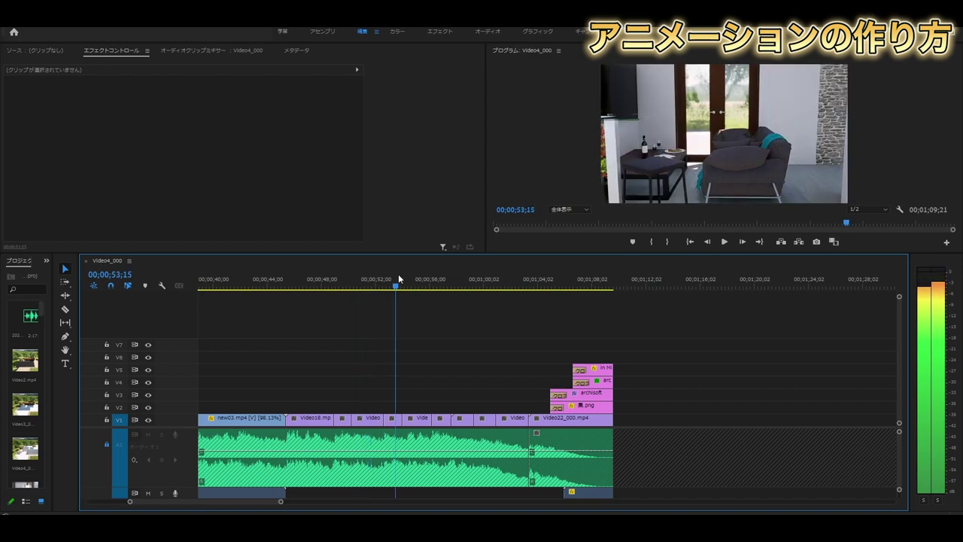
# - Scrub through the interior clips and the closing Video22_000.mp4 clip to review the end of the sequence
pyautogui.moveTo(398, 274); pyautogui.dragTo(488, 274)
pyautogui.scroll(1, 488, 289)
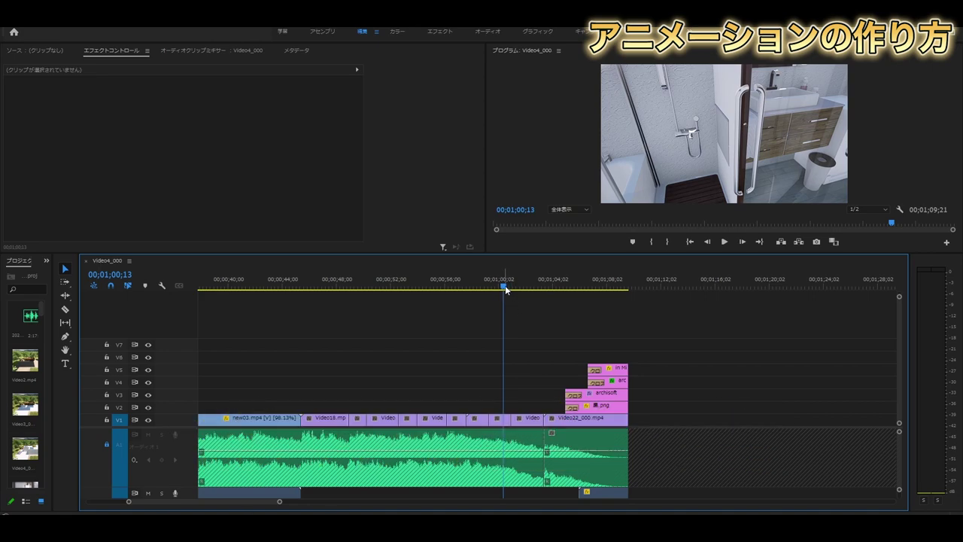
pyautogui.moveTo(504, 289); pyautogui.dragTo(555, 289)
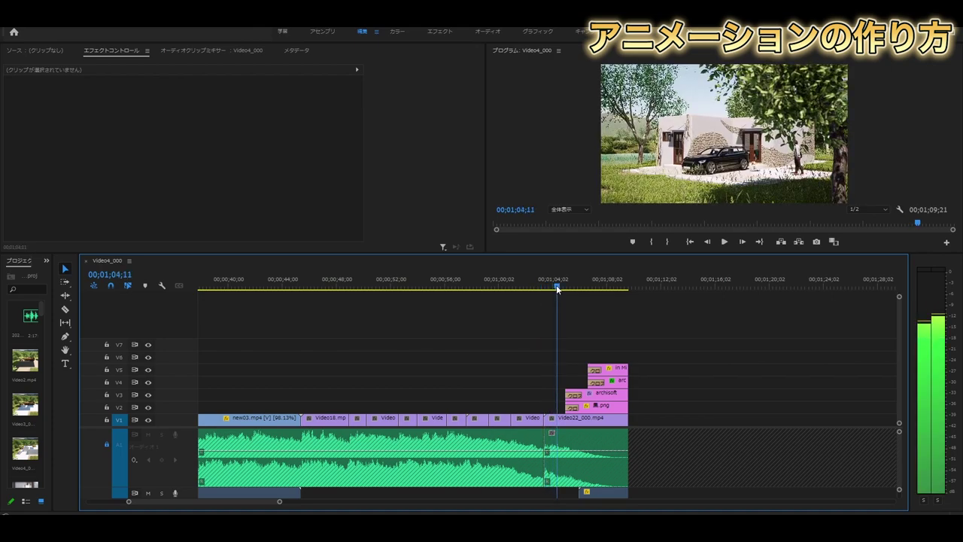
pyautogui.moveTo(556, 288); pyautogui.dragTo(634, 285)
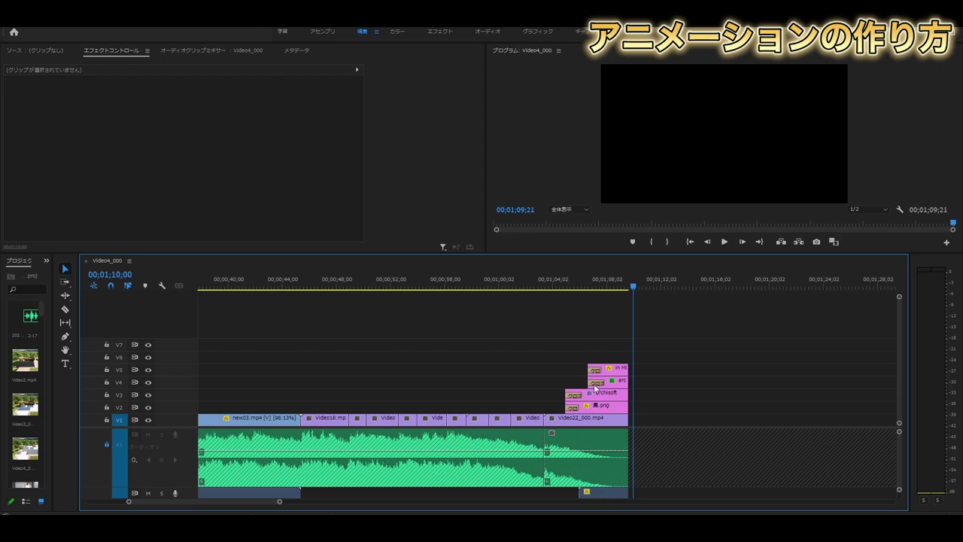
pyautogui.moveTo(528, 280); pyautogui.dragTo(548, 281)
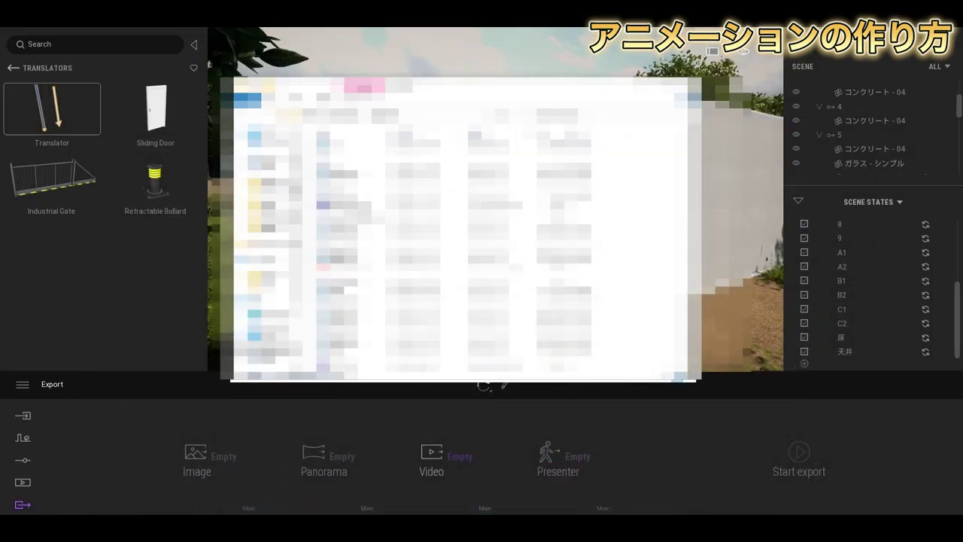
# - Switch back to Twinmotion and draw a custom path across the grass beside the house
pyautogui.press('Return')
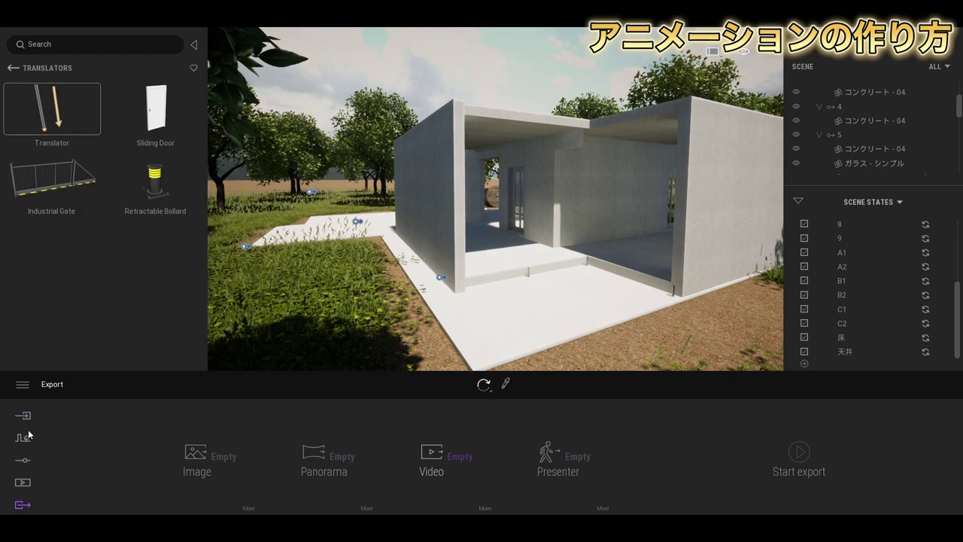
pyautogui.click(14, 68)
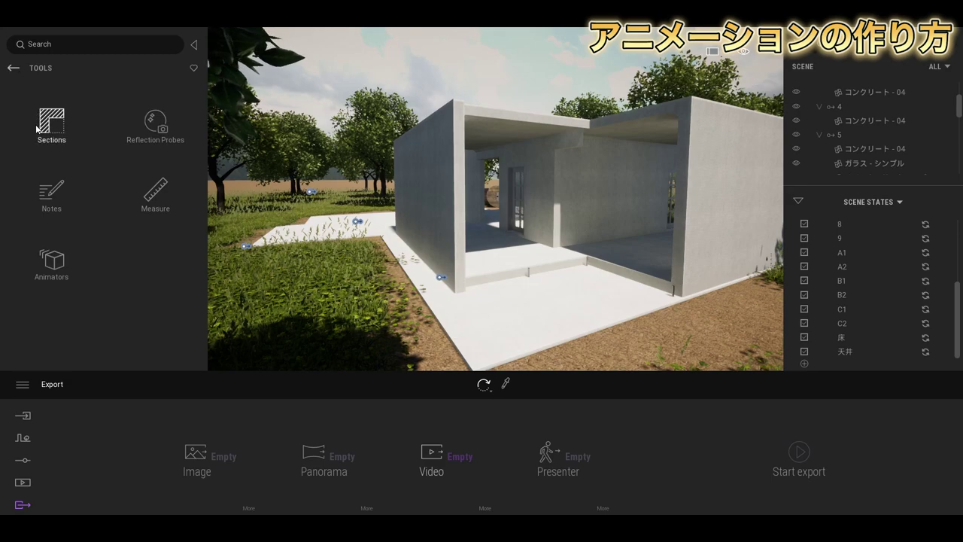
pyautogui.click(26, 444)
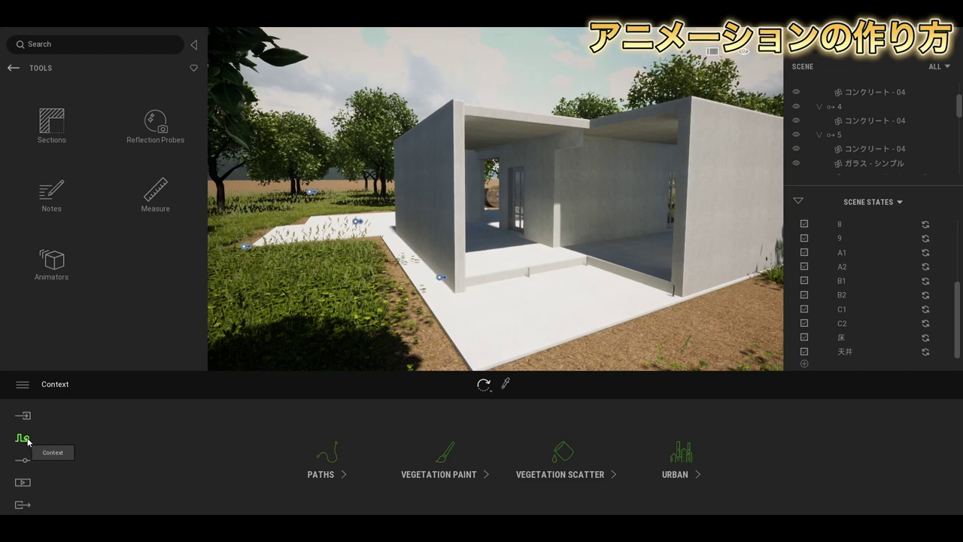
pyautogui.click(330, 461)
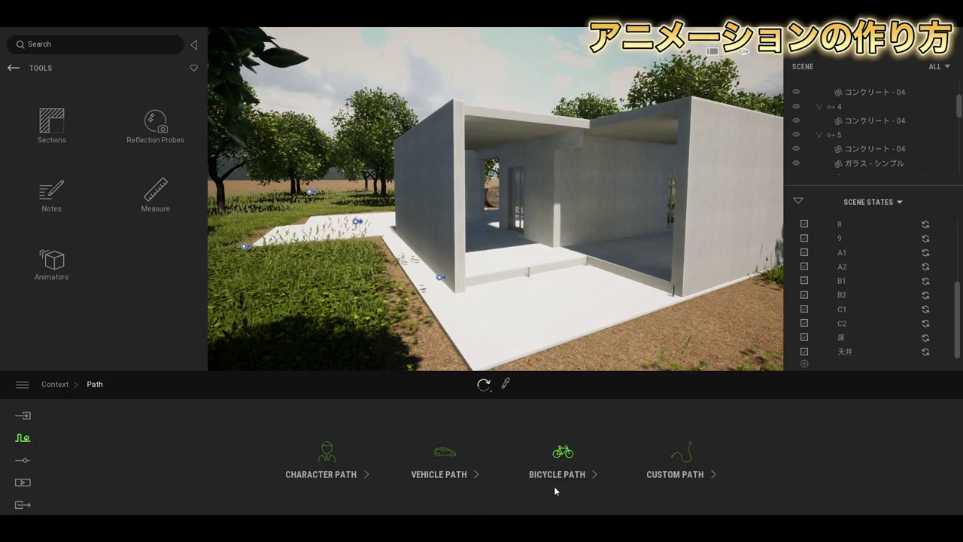
pyautogui.click(684, 468)
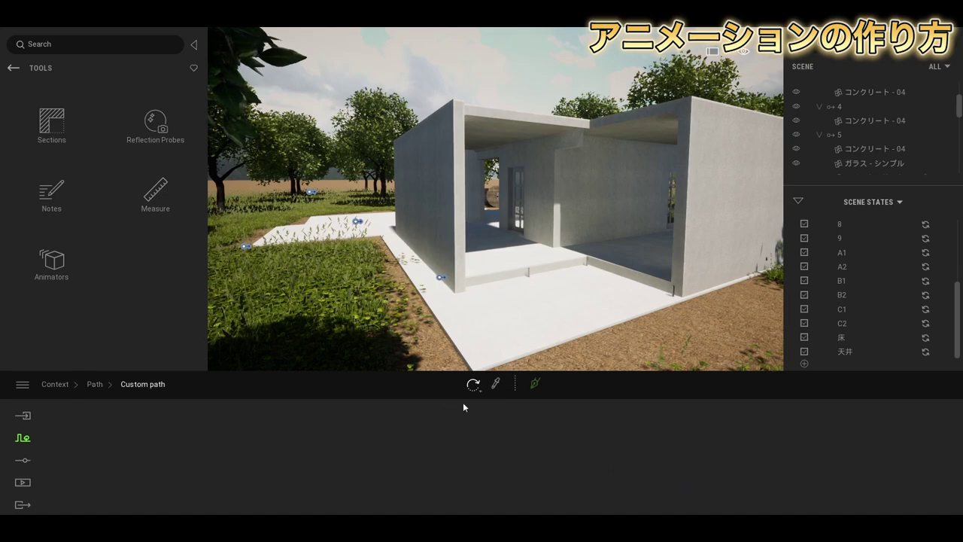
pyautogui.click(535, 384)
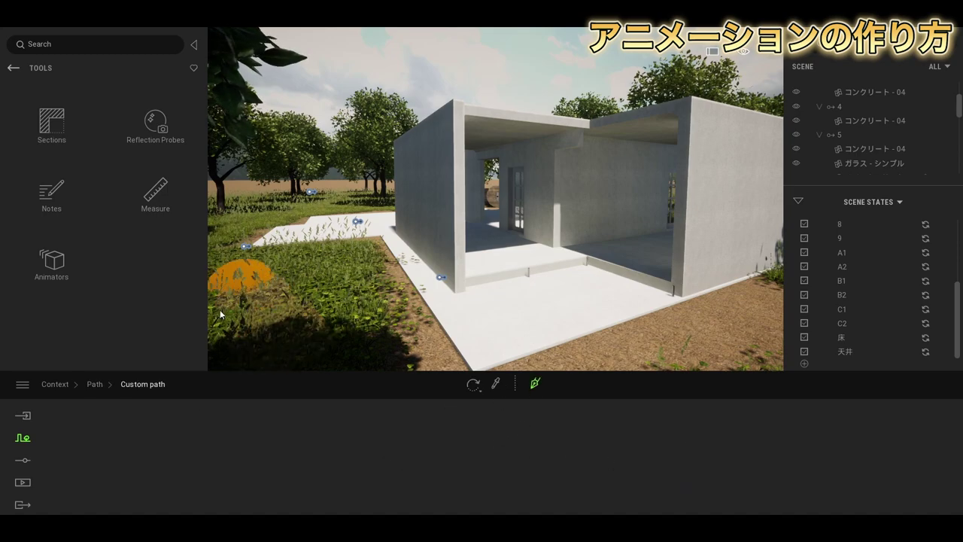
pyautogui.click(472, 385)
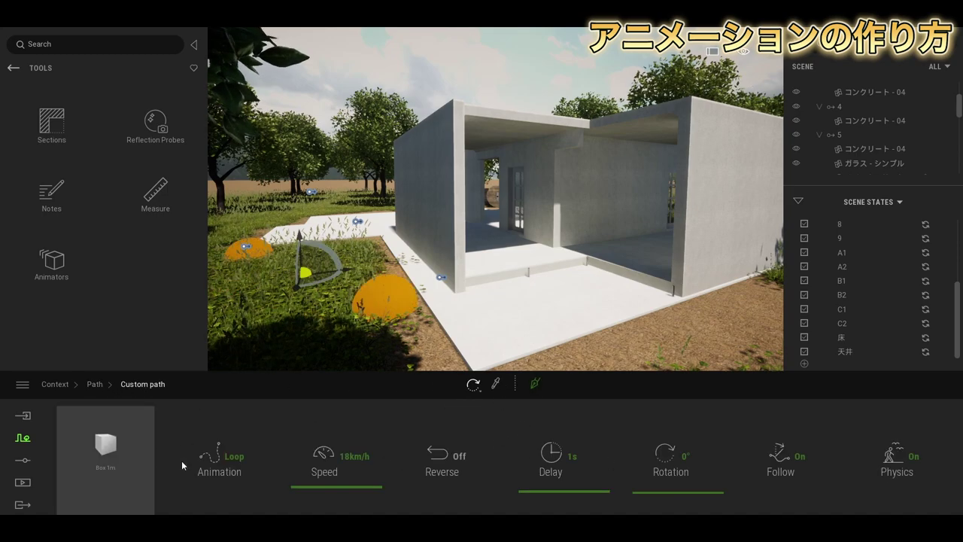
# - Replace the custom path's Box 1m object with the Coupe 01 car from the vehicle library
pyautogui.scroll(-5, 490, 239)
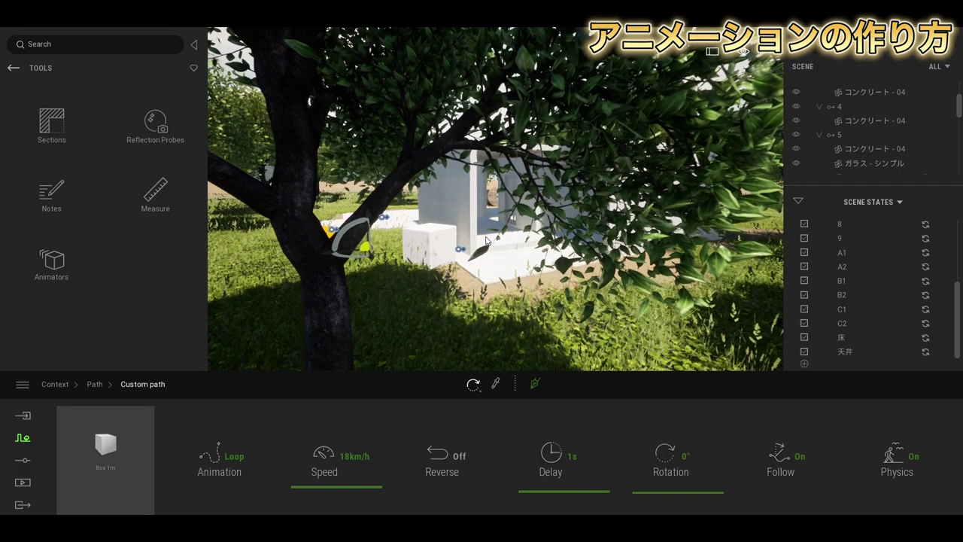
pyautogui.scroll(2, 491, 240)
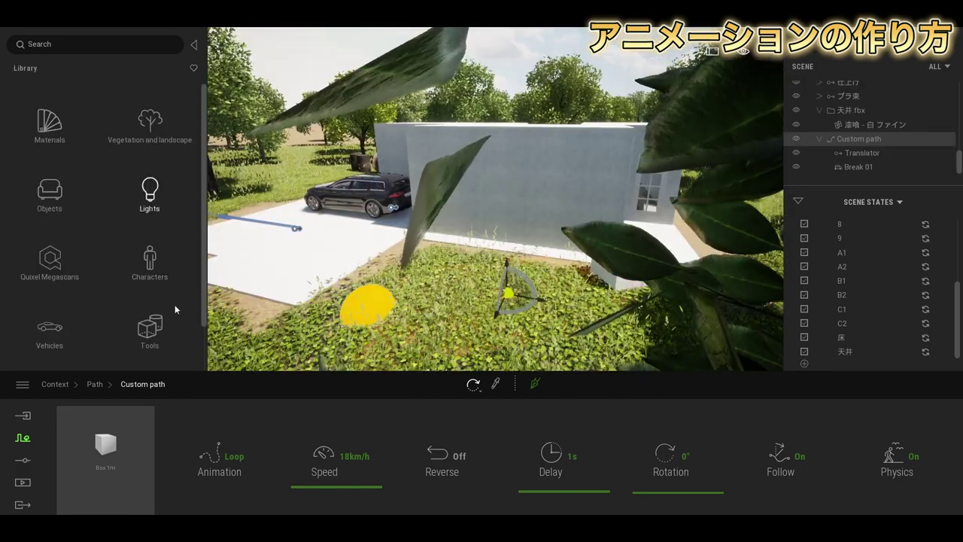
pyautogui.click(49, 192)
pyautogui.click(17, 69)
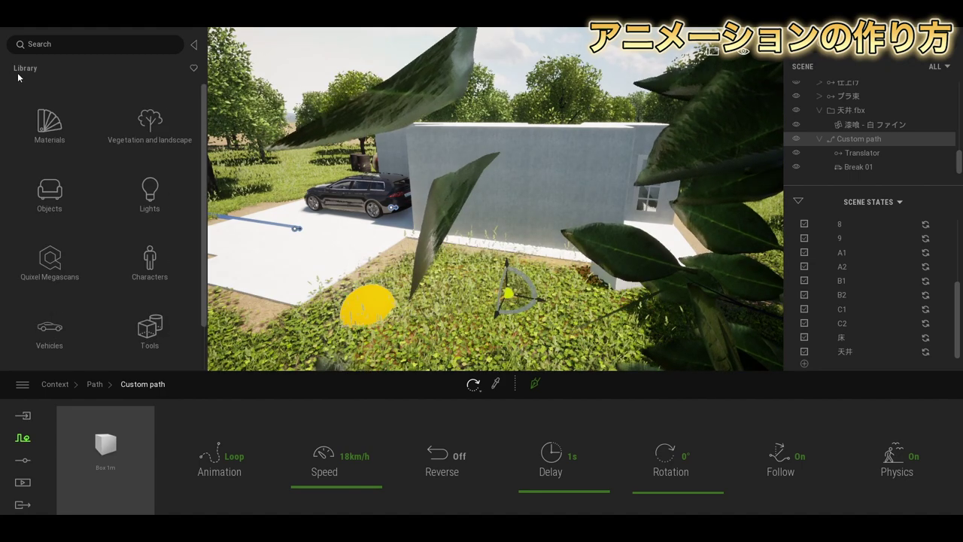
pyautogui.click(43, 329)
pyautogui.click(67, 135)
pyautogui.moveTo(152, 128)
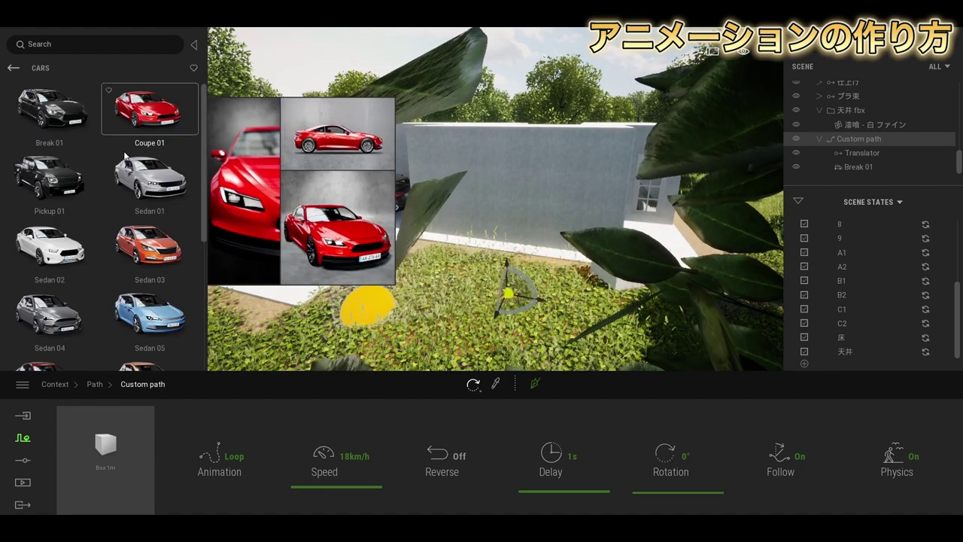
pyautogui.moveTo(153, 128); pyautogui.dragTo(105, 451)
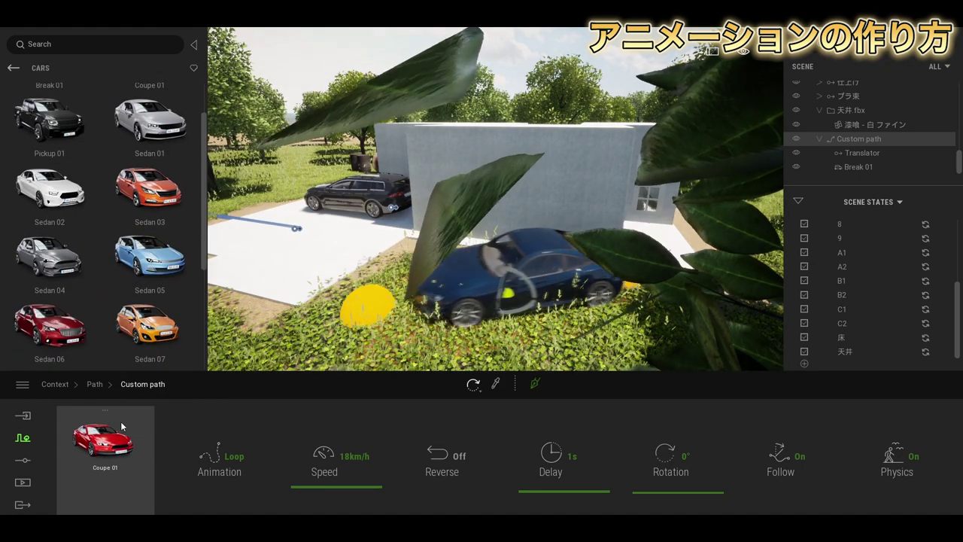
# - View the coupe's movement along the path, reopen the custom path settings, and bring up the library's Vehicles categories
pyautogui.keyDown('shift'); pyautogui.moveTo(553, 353); pyautogui.dragTo(553, 294, button='middle'); pyautogui.keyUp('shift')
pyautogui.moveTo(553, 294); pyautogui.dragTo(426, 303, button='right')
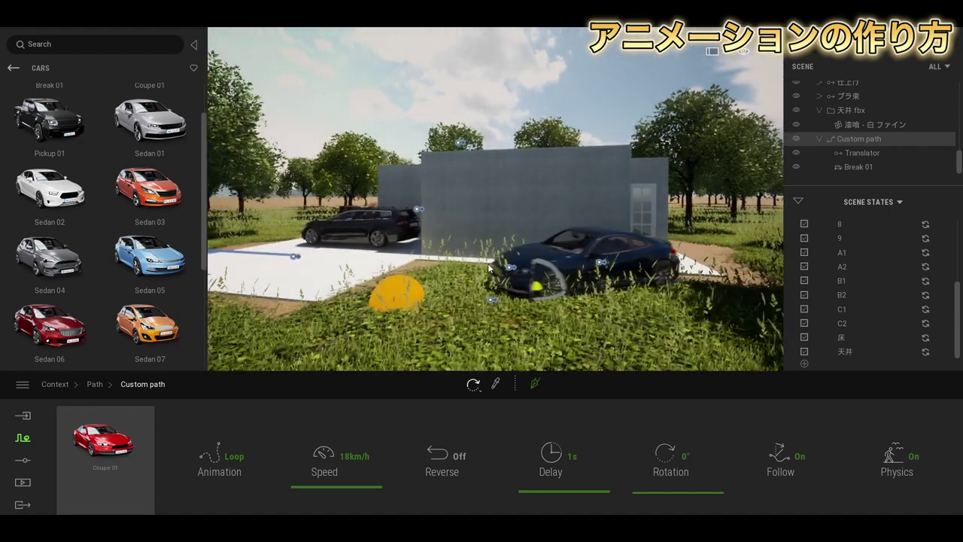
pyautogui.scroll(-2, 427, 303)
pyautogui.click(95, 384)
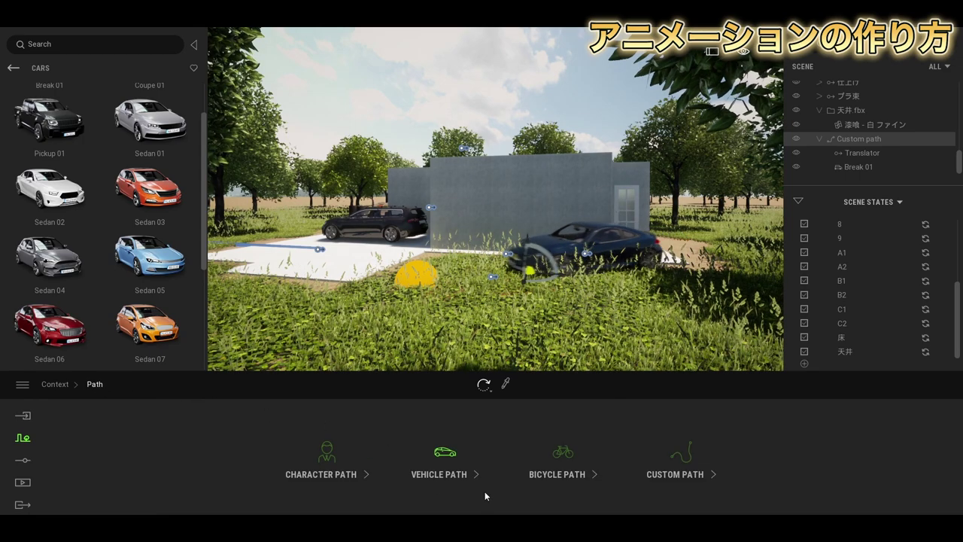
pyautogui.click(705, 466)
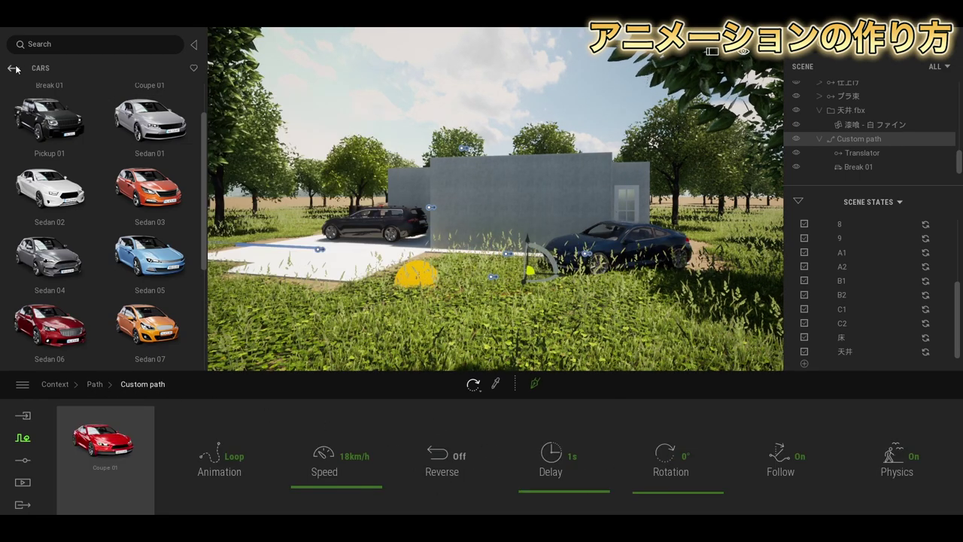
pyautogui.click(13, 68)
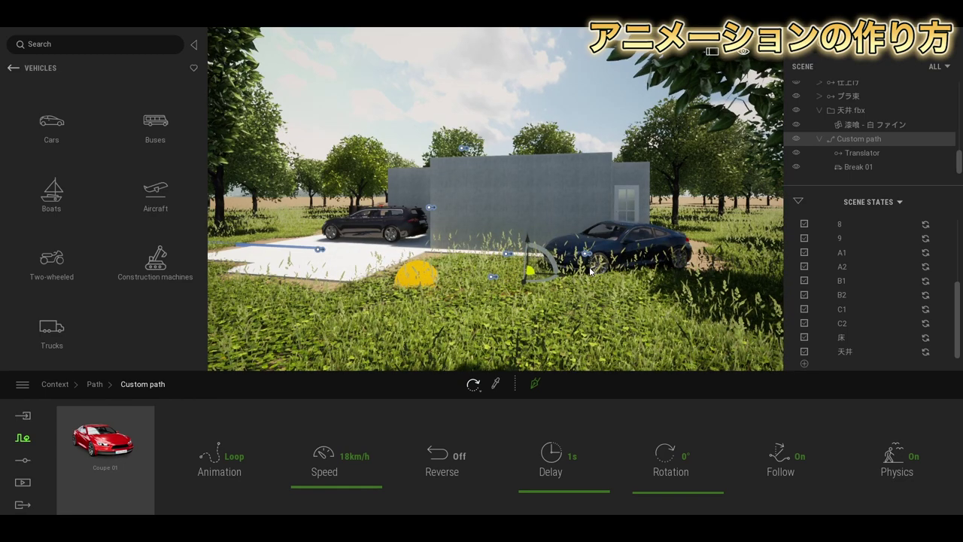